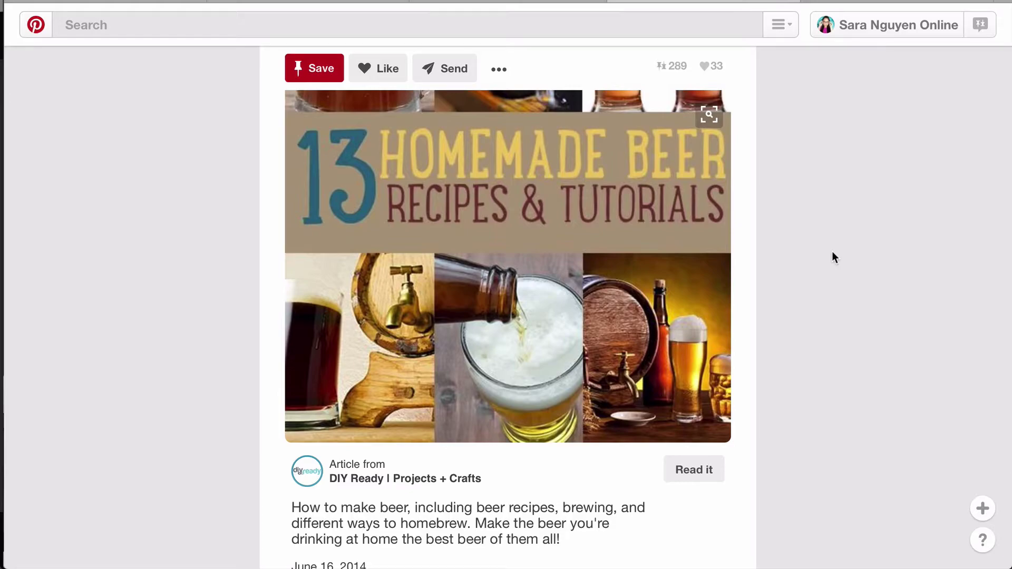
Step: Examine the layout, image and text of the "How to promote your blog post" pin
{"action": "left_click", "coordinate": [832, 253]}
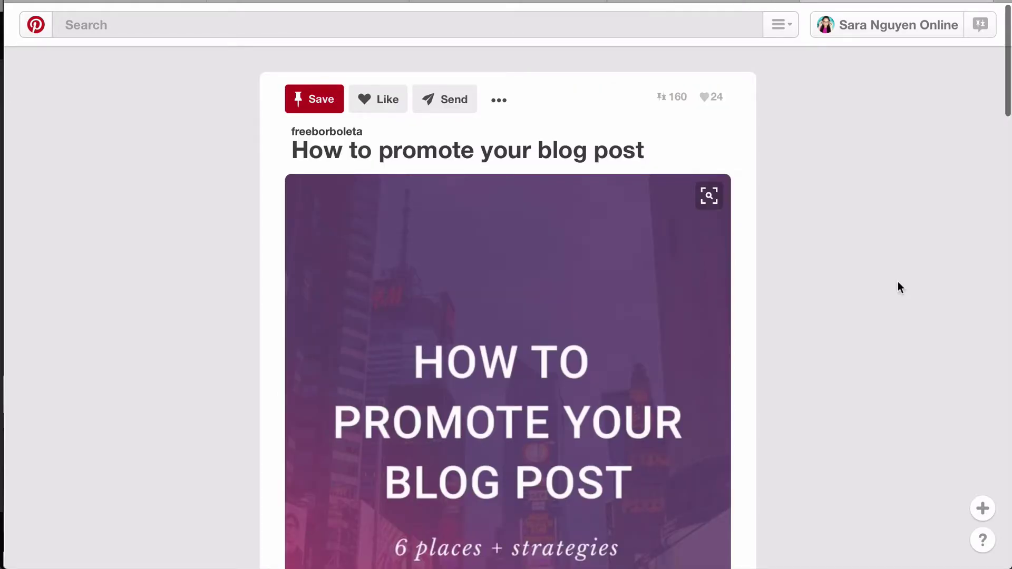
{"action": "scroll", "coordinate": [898, 282], "scroll_direction": "down", "scroll_amount": 1}
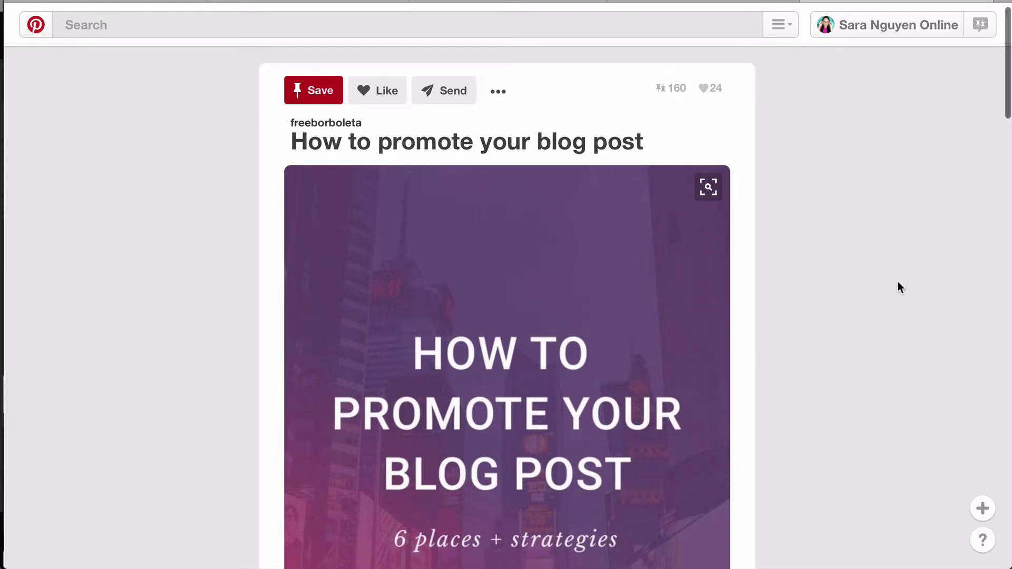
{"action": "scroll", "coordinate": [898, 287], "scroll_direction": "up", "scroll_amount": 1}
{"action": "scroll", "coordinate": [899, 288], "scroll_direction": "down", "scroll_amount": 3}
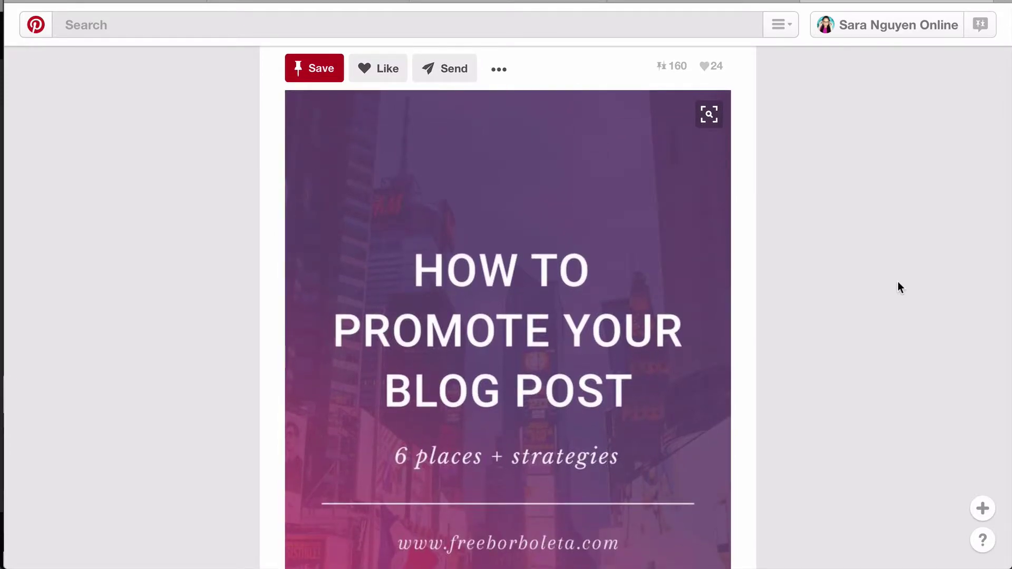
{"action": "scroll", "coordinate": [899, 283], "scroll_direction": "down", "scroll_amount": 3}
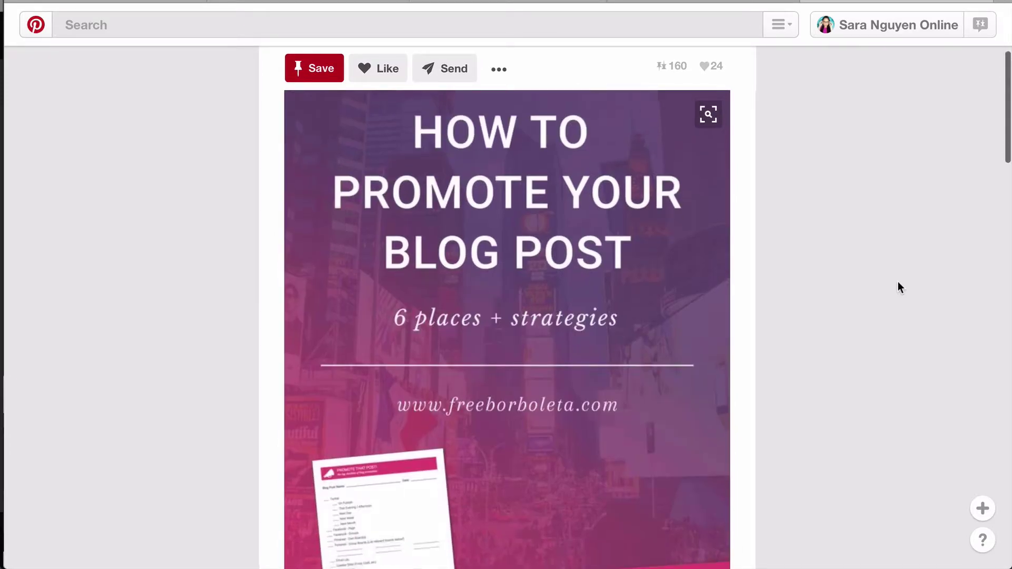
{"action": "scroll", "coordinate": [899, 283], "scroll_direction": "down", "scroll_amount": 4}
{"action": "scroll", "coordinate": [898, 283], "scroll_direction": "up", "scroll_amount": 8}
{"action": "scroll", "coordinate": [898, 283], "scroll_direction": "down", "scroll_amount": 3}
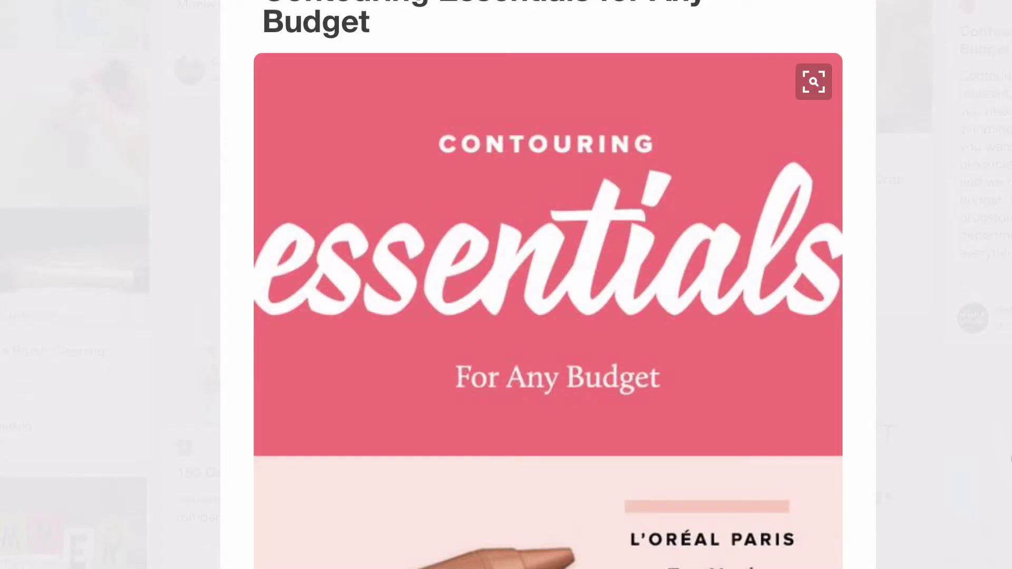
Step: Look through the "Contouring Essentials for Any Budget" pin down to its comments and related pins
{"action": "scroll", "coordinate": [548, 285], "scroll_direction": "down", "scroll_amount": 15}
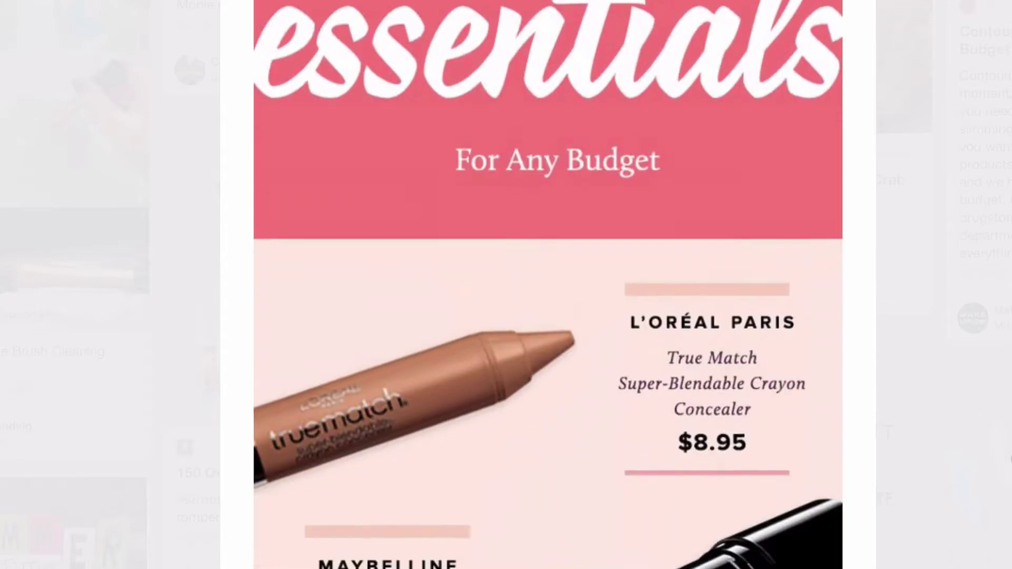
{"action": "scroll", "coordinate": [548, 285], "scroll_direction": "down", "scroll_amount": 20}
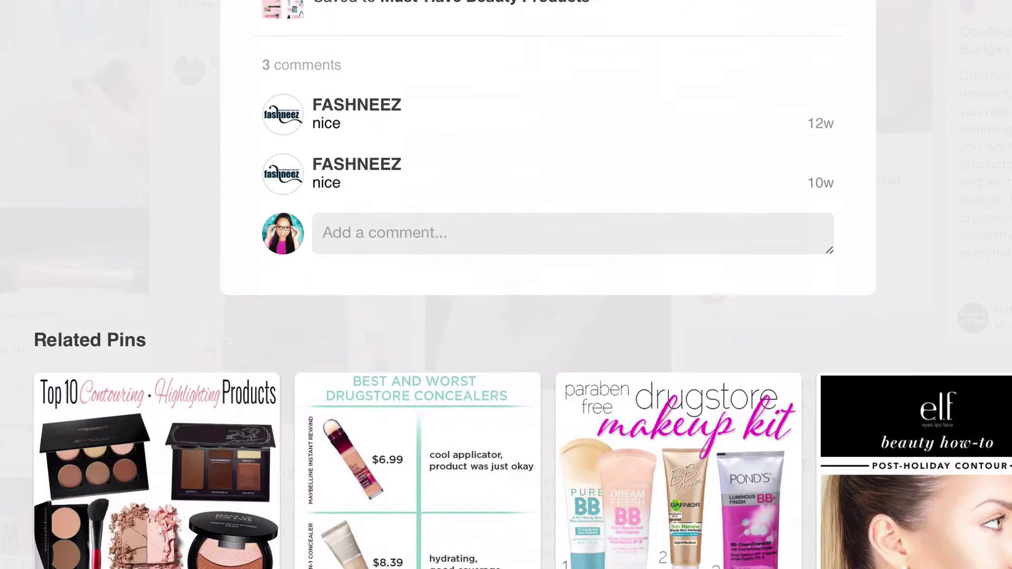
{"action": "scroll", "coordinate": [549, 285], "scroll_direction": "up", "scroll_amount": 6}
{"action": "scroll", "coordinate": [548, 285], "scroll_direction": "up", "scroll_amount": 1}
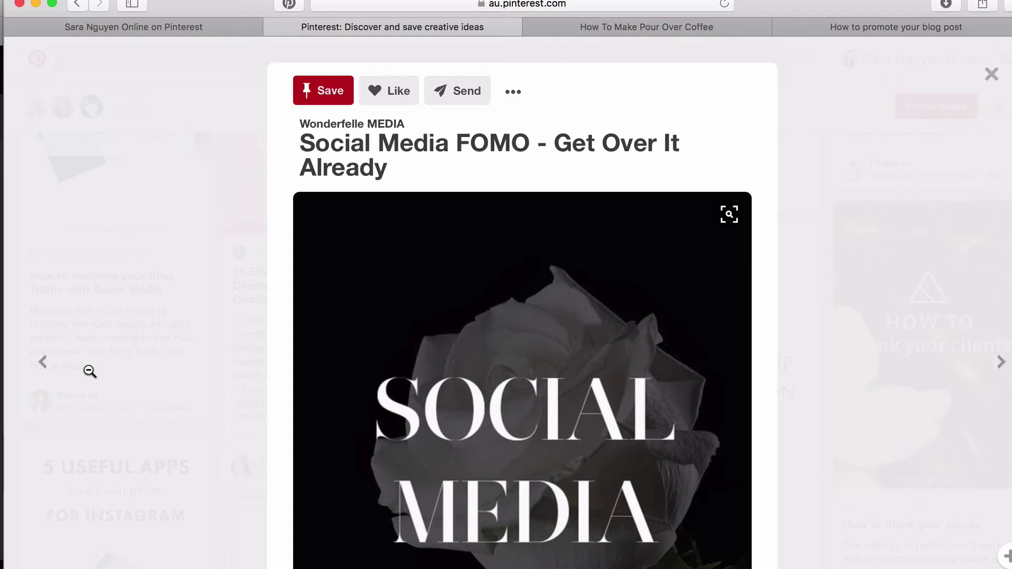
Step: Read the "Social Media FOMO - Get Over It Already" pin's description and look at another pin on the board
{"action": "scroll", "coordinate": [90, 371], "scroll_direction": "down", "scroll_amount": 10}
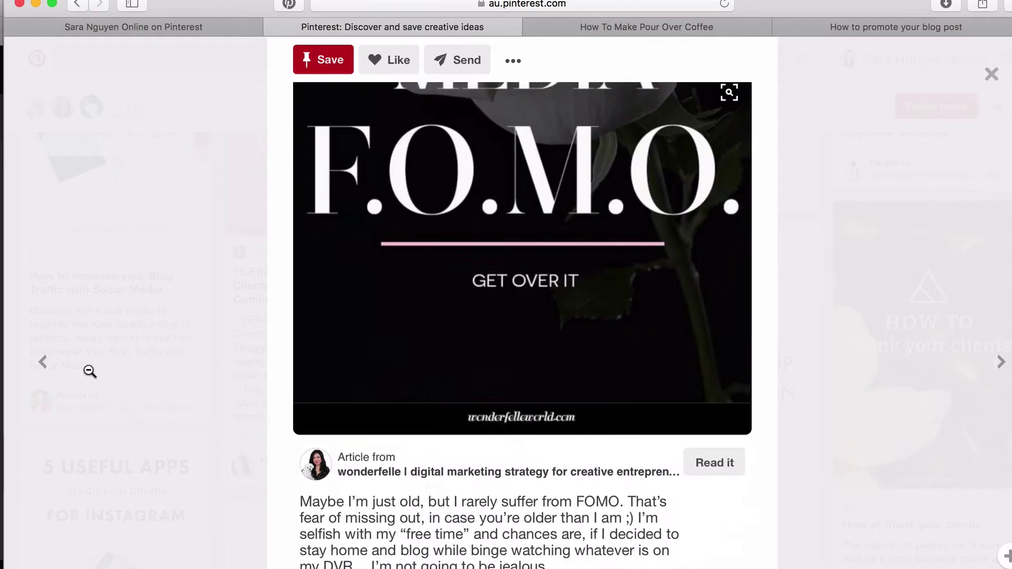
{"action": "scroll", "coordinate": [90, 372], "scroll_direction": "down", "scroll_amount": 4}
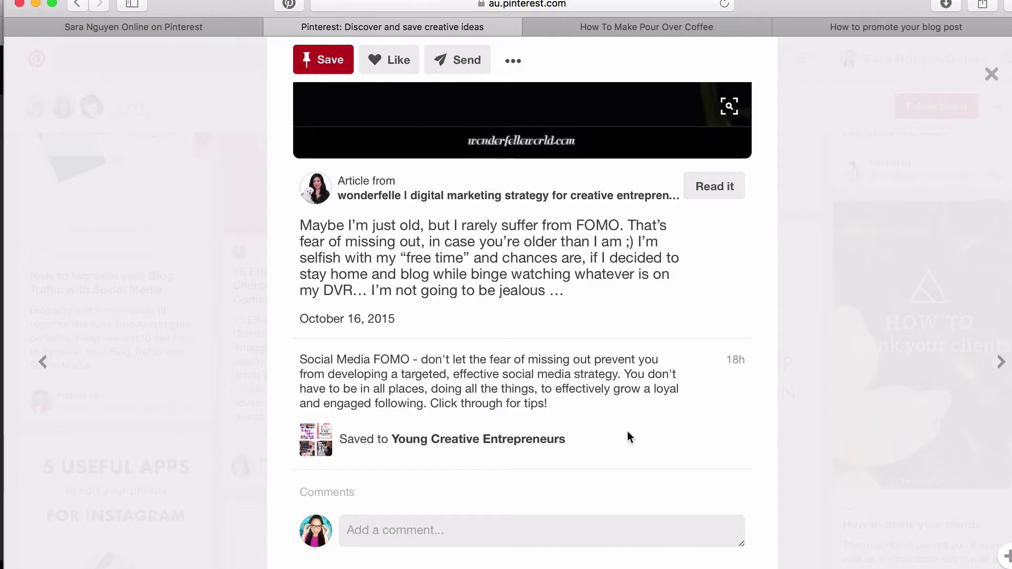
{"action": "key", "text": "Right"}
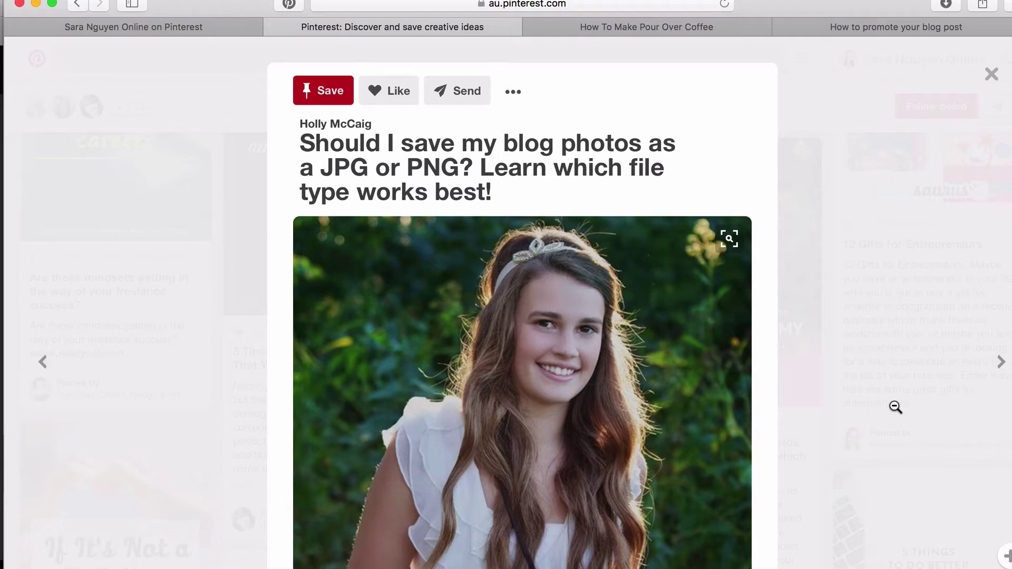
{"action": "scroll", "coordinate": [896, 408], "scroll_direction": "down", "scroll_amount": 10}
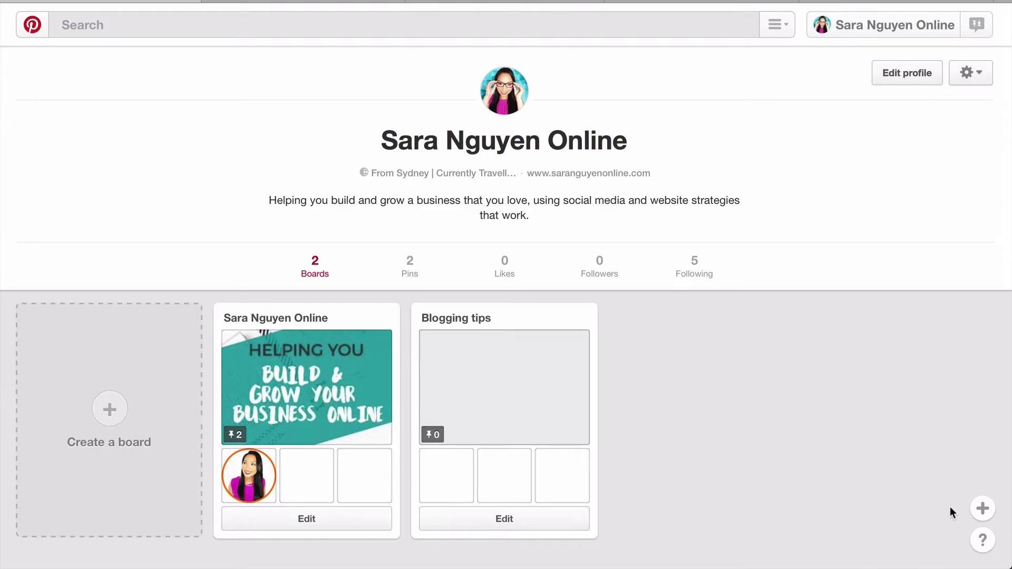
Step: Get the Pinterest browser button and use it to bring up the images that can be pinned from a page
{"action": "left_click", "coordinate": [983, 509]}
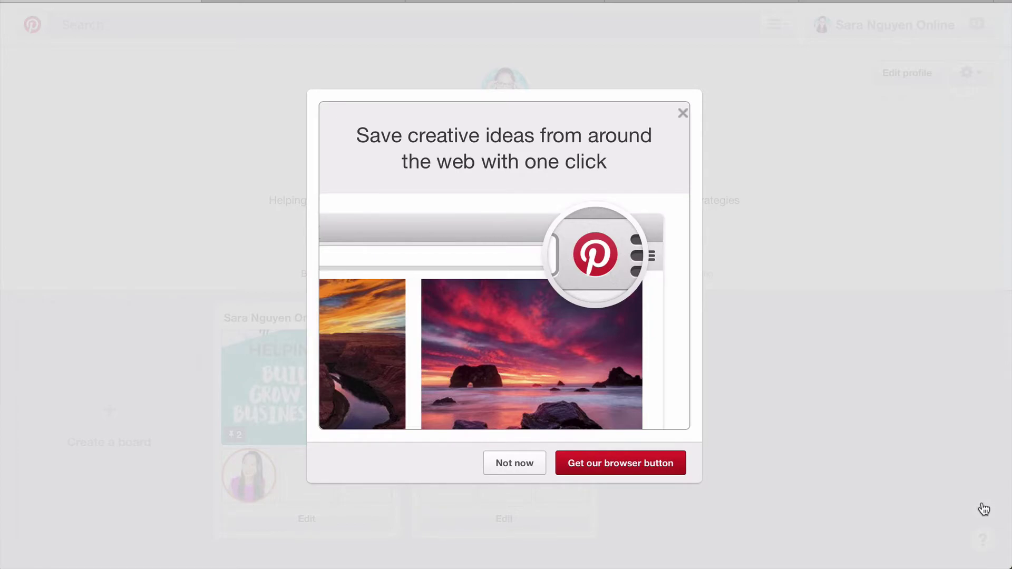
{"action": "left_click", "coordinate": [642, 465]}
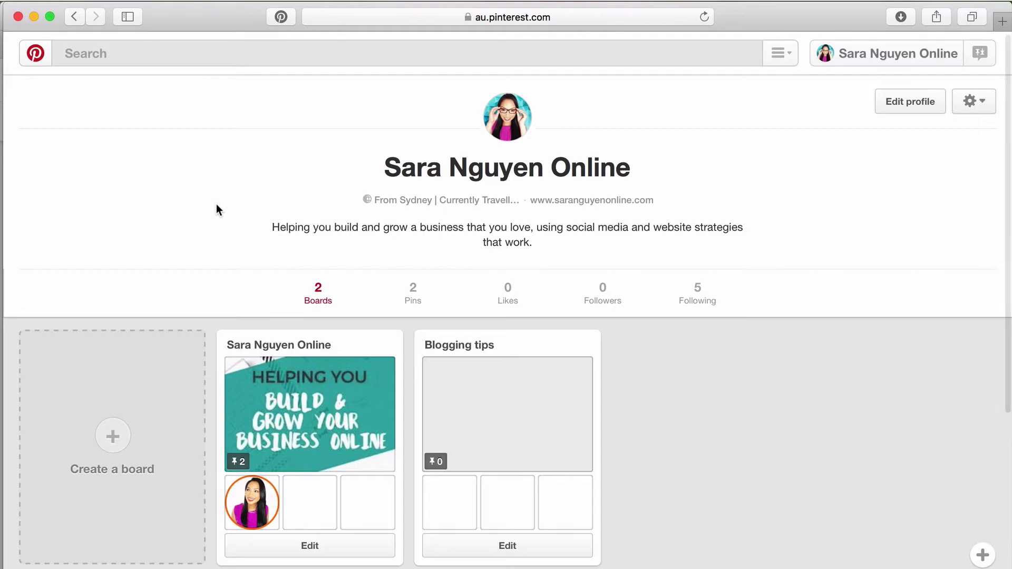
{"action": "left_click", "coordinate": [281, 17]}
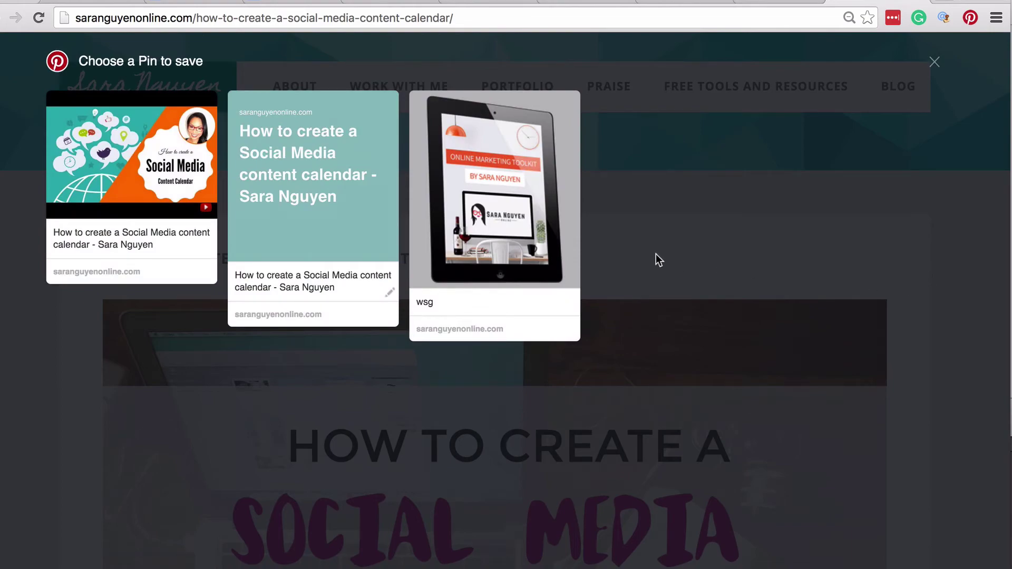
Step: Pin the 236 x 236 text image "How to create a Social Media content calendar" to the Social Media Tips board
{"action": "mouse_move", "coordinate": [123, 174]}
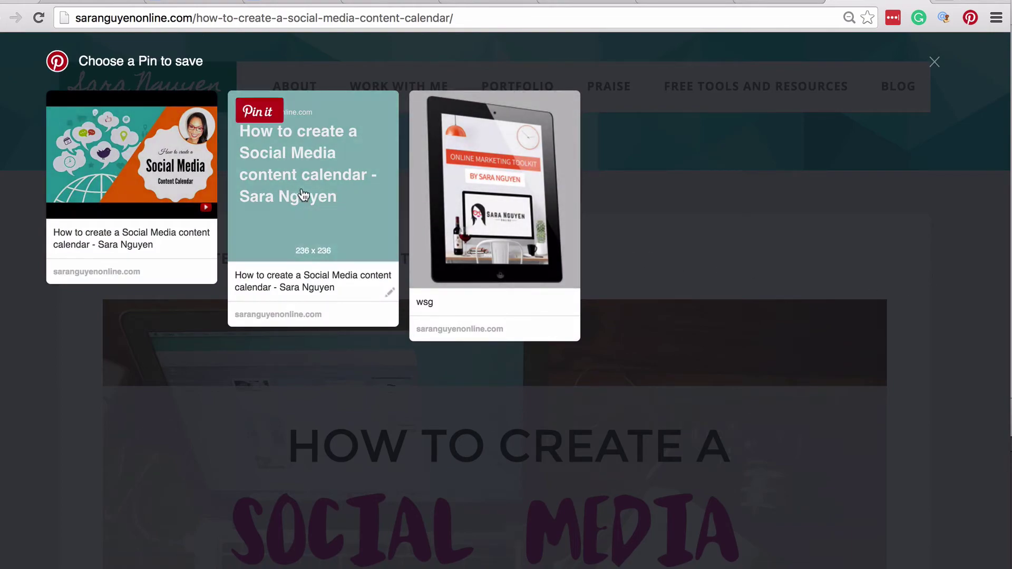
{"action": "mouse_move", "coordinate": [502, 226]}
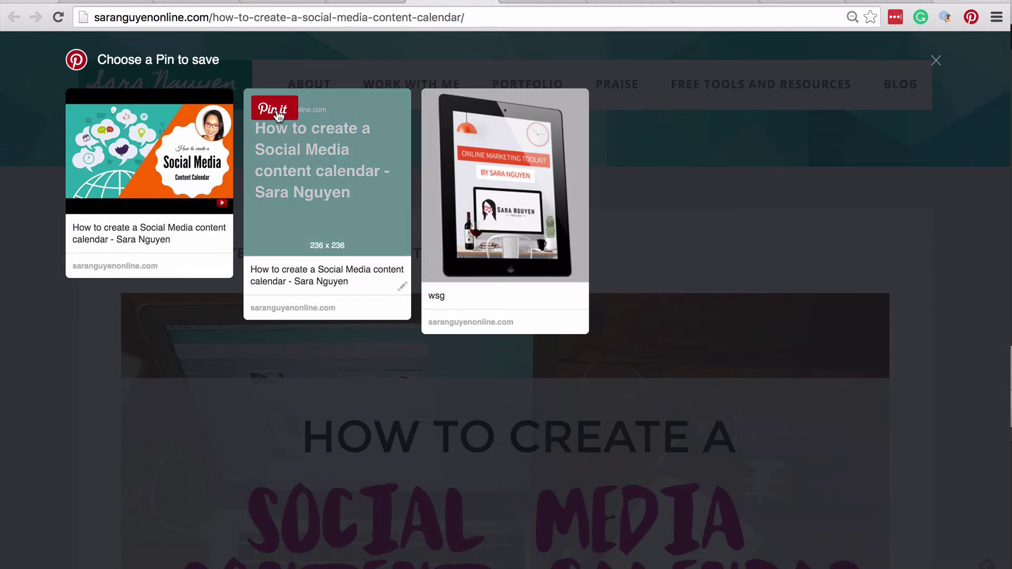
{"action": "left_click", "coordinate": [277, 110]}
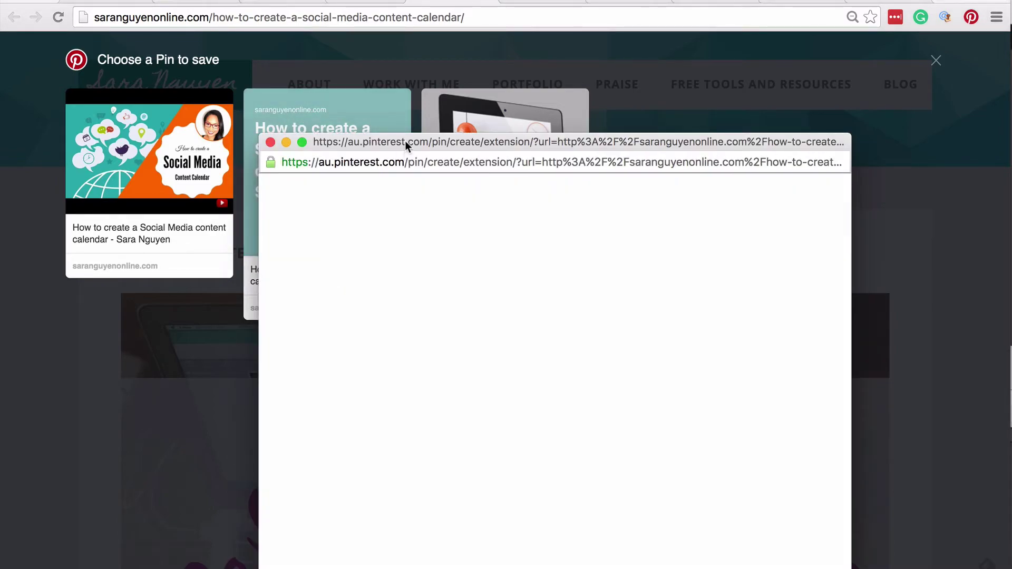
{"action": "left_click_drag", "start_coordinate": [405, 140], "coordinate": [394, 41]}
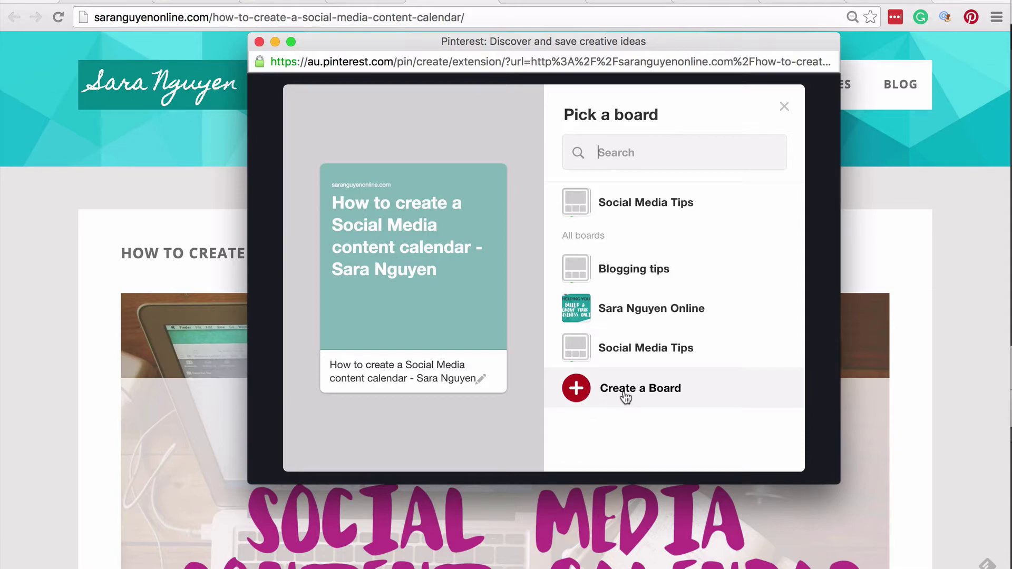
{"action": "mouse_move", "coordinate": [637, 358]}
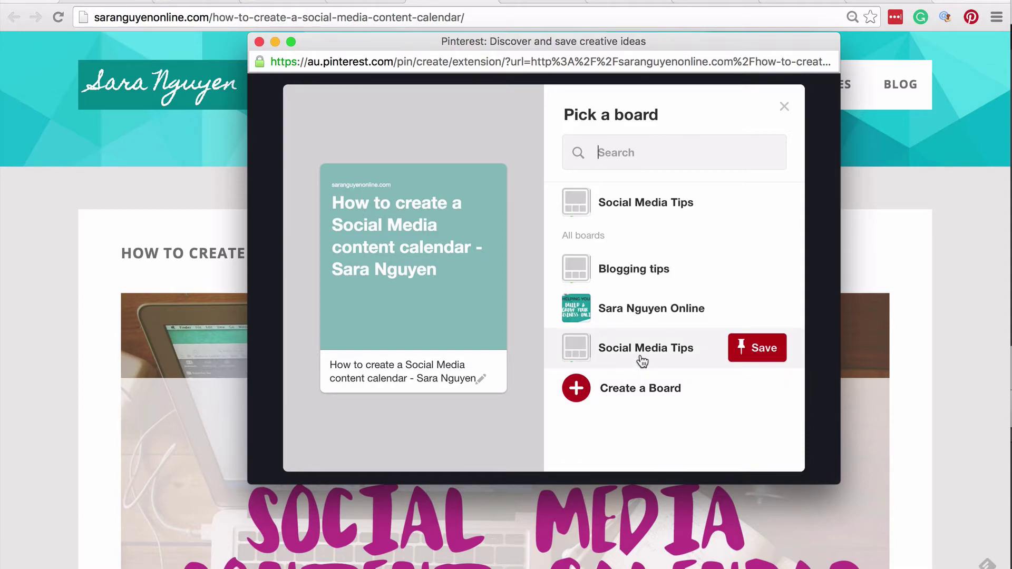
{"action": "left_click", "coordinate": [758, 348]}
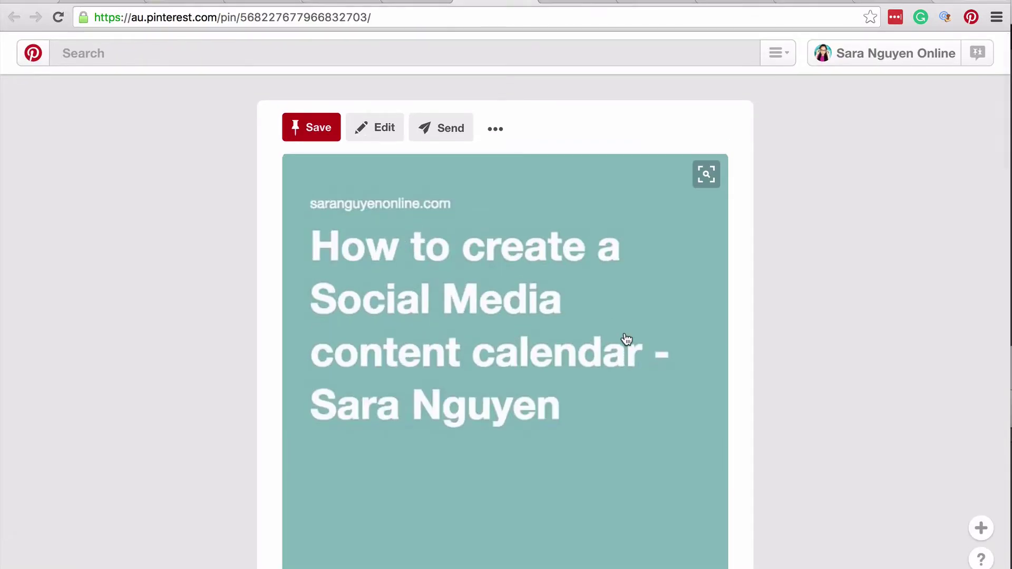
Step: Check the full website link in the new pin's edit details and leave them without saving
{"action": "scroll", "coordinate": [627, 339], "scroll_direction": "down", "scroll_amount": 5}
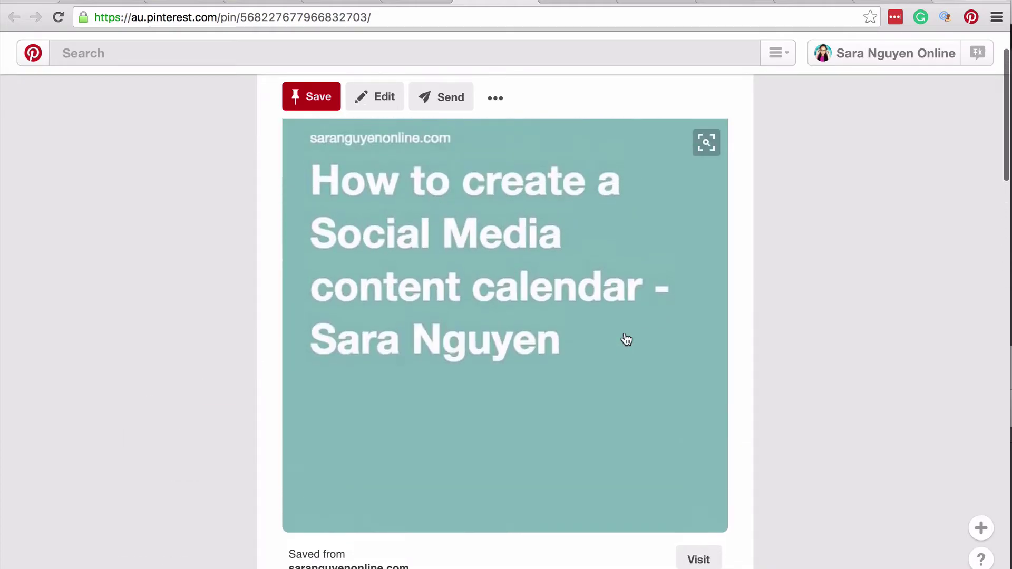
{"action": "left_click", "coordinate": [389, 103]}
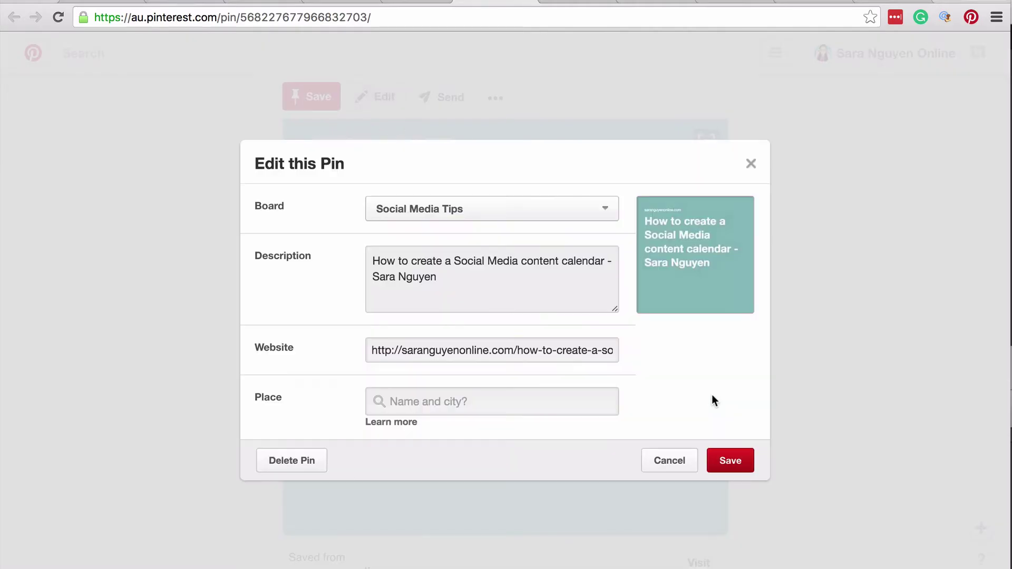
{"action": "left_click", "coordinate": [601, 353]}
{"action": "key", "text": "Right"}
{"action": "key", "text": "Right"}
{"action": "key", "text": "Right"}
{"action": "key", "text": "Right"}
{"action": "key", "text": "Right"}
{"action": "key", "text": "Right"}
{"action": "key", "text": "Right"}
{"action": "key", "text": "Right"}
{"action": "key", "text": "Right"}
{"action": "key", "text": "Right"}
{"action": "key", "text": "Right"}
{"action": "key", "text": "Right"}
{"action": "key", "text": "Right"}
{"action": "key", "text": "Right"}
{"action": "key", "text": "Right"}
{"action": "key", "text": "Right"}
{"action": "key", "text": "Right"}
{"action": "key", "text": "Right"}
{"action": "key", "text": "Right"}
{"action": "key", "text": "Right"}
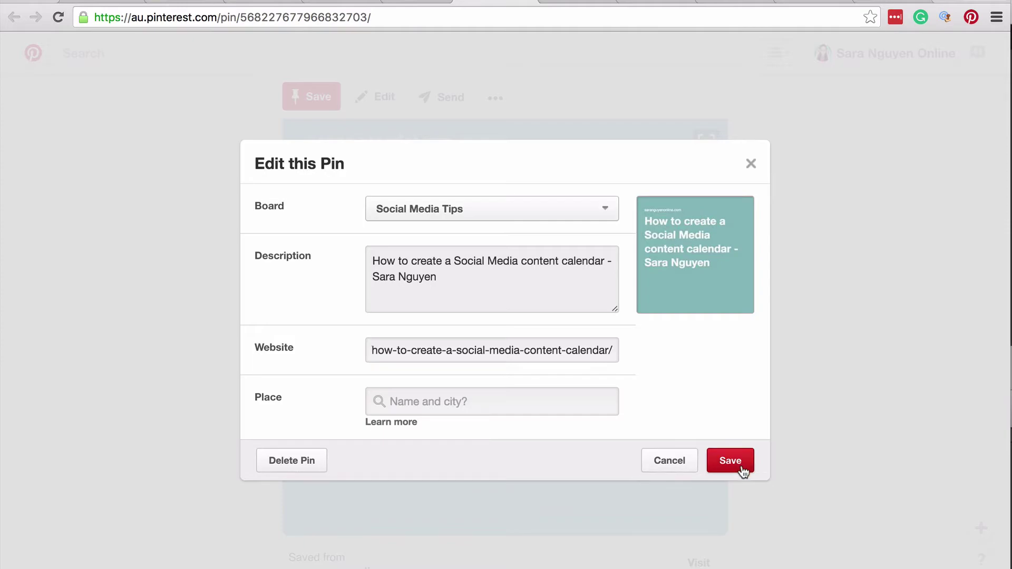
{"action": "left_click", "coordinate": [669, 467]}
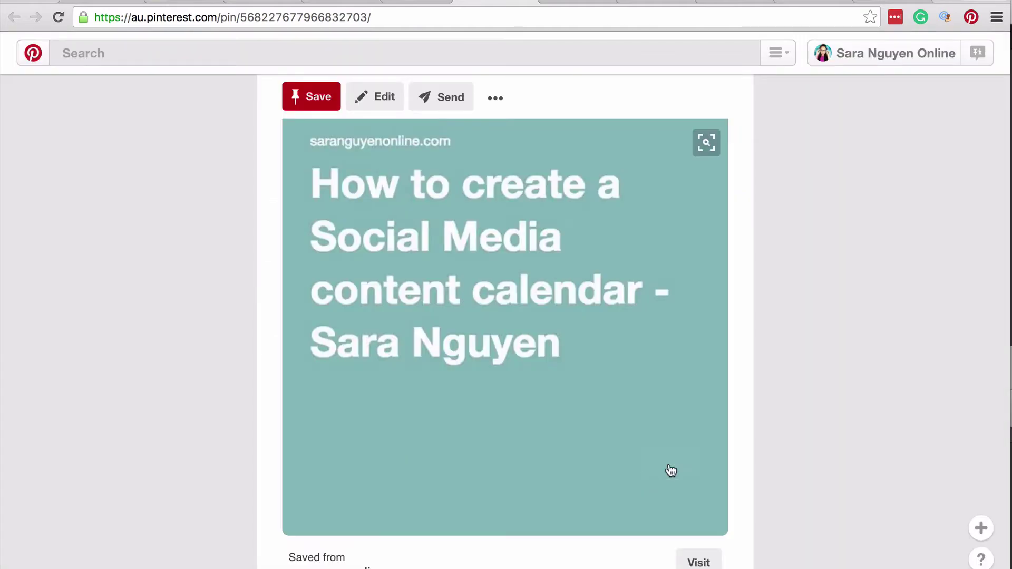
Step: Open the Social Media Tips board from the profile and upload SM_content_Pin.jpg as a new pin
{"action": "left_click", "coordinate": [849, 58]}
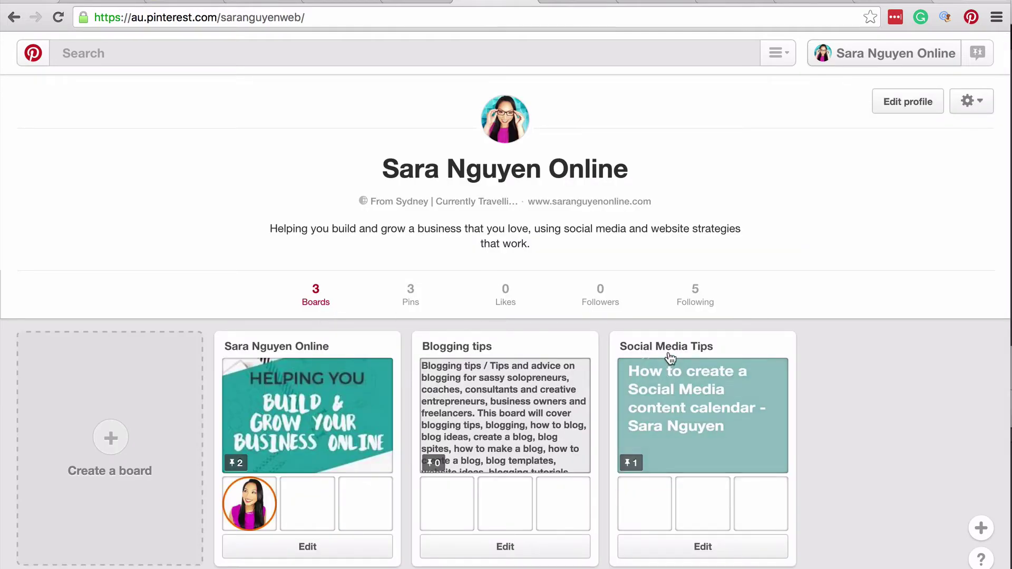
{"action": "left_click", "coordinate": [668, 348]}
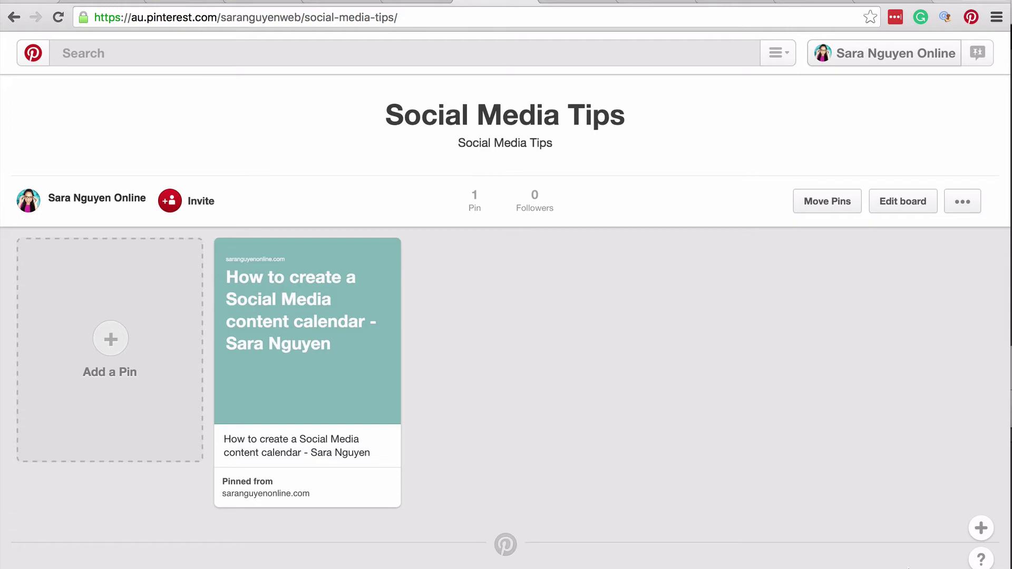
{"action": "left_click", "coordinate": [984, 531]}
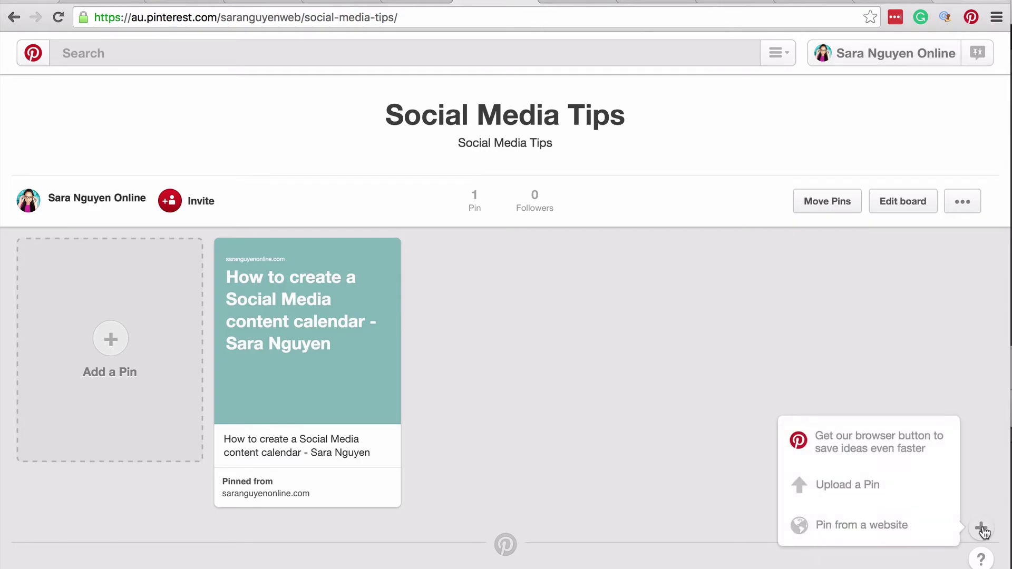
{"action": "left_click", "coordinate": [917, 491]}
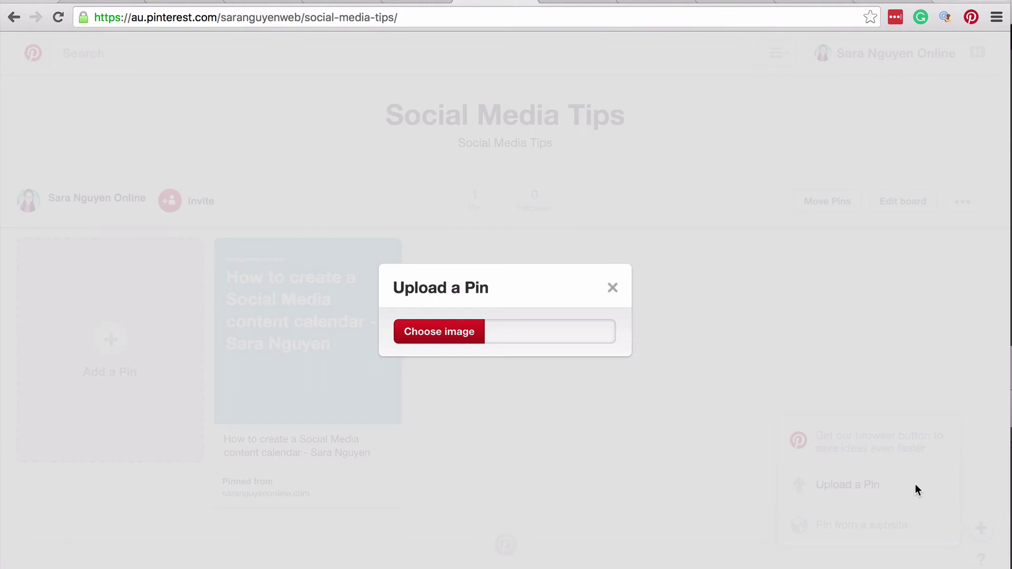
{"action": "left_click", "coordinate": [448, 338]}
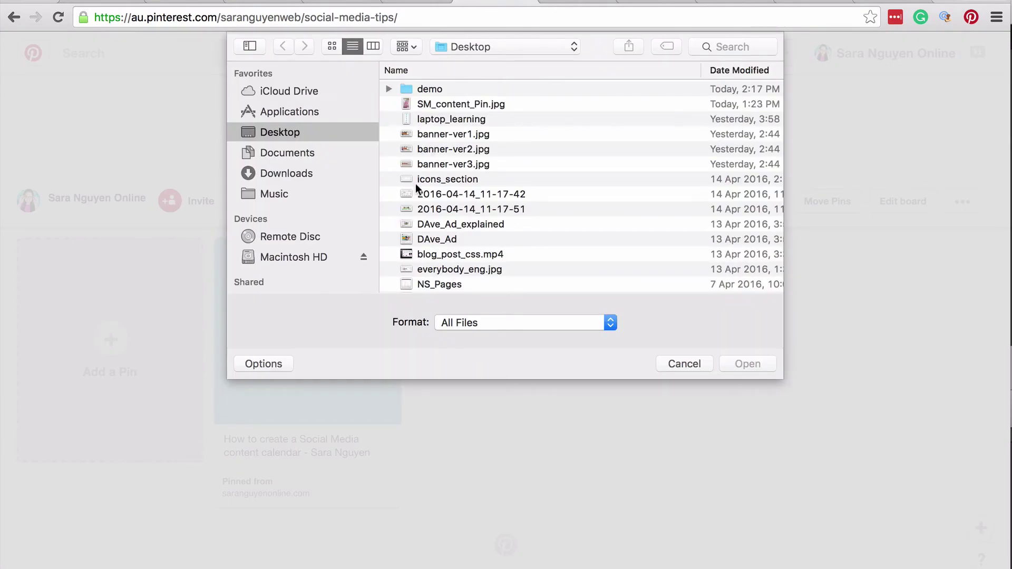
{"action": "left_click", "coordinate": [464, 104]}
{"action": "left_click", "coordinate": [755, 364]}
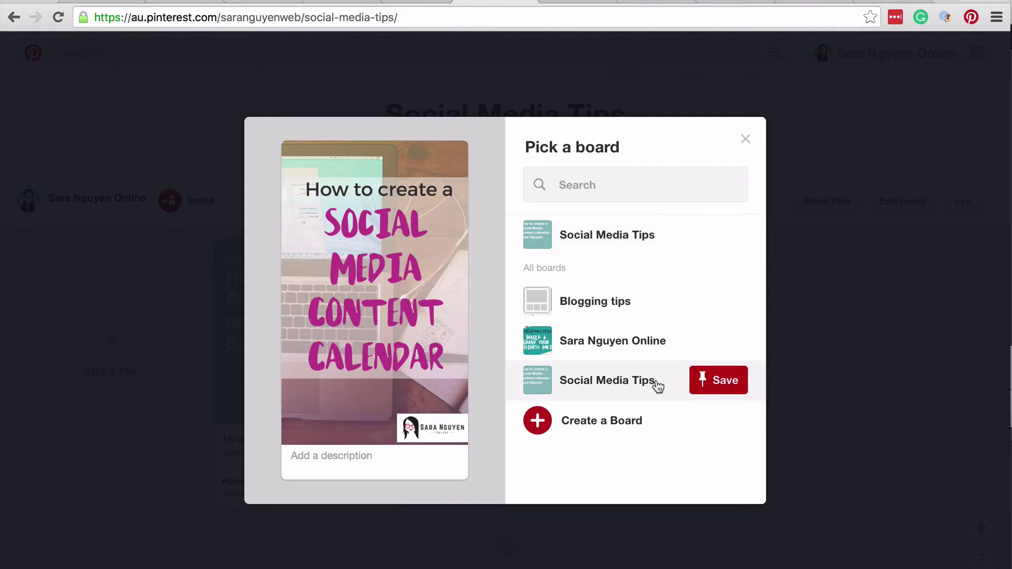
Step: Paste the description ending "Click to watch my step by step video.", save the pin to Social Media Tips and view it
{"action": "left_click", "coordinate": [347, 468]}
{"action": "key", "text": "ctrl+v"}
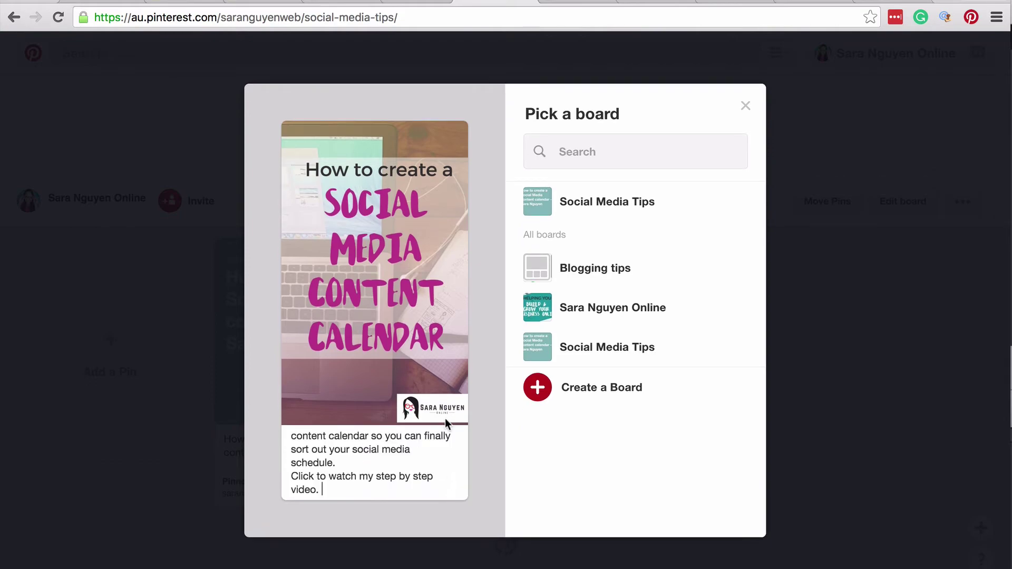
{"action": "mouse_move", "coordinate": [596, 347]}
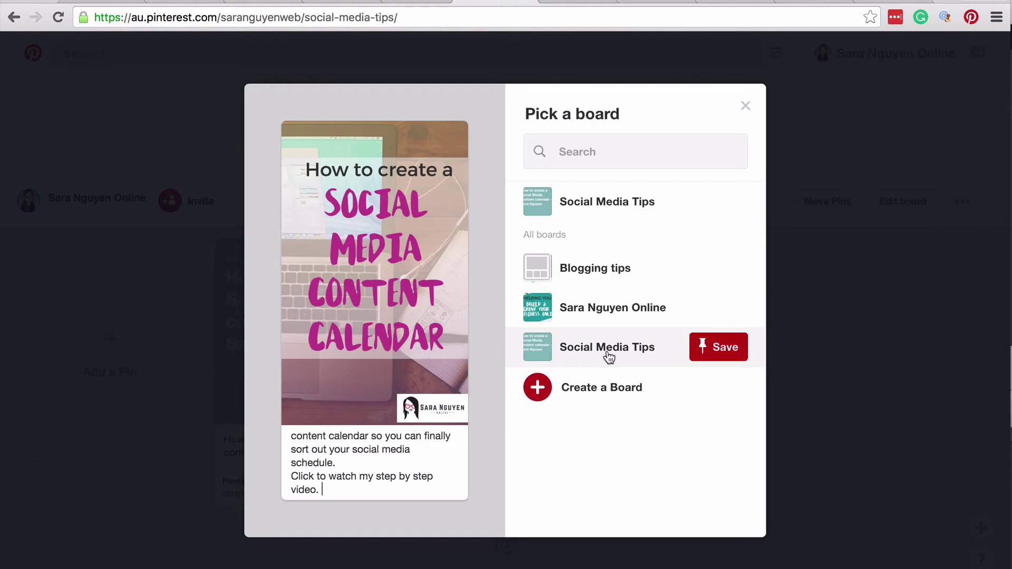
{"action": "left_click", "coordinate": [723, 351]}
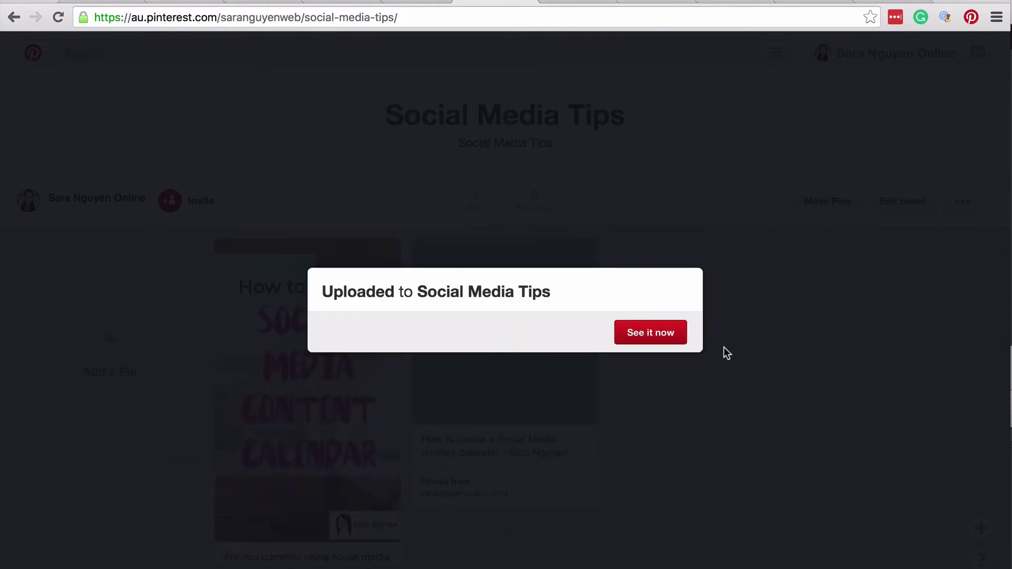
{"action": "left_click", "coordinate": [657, 333]}
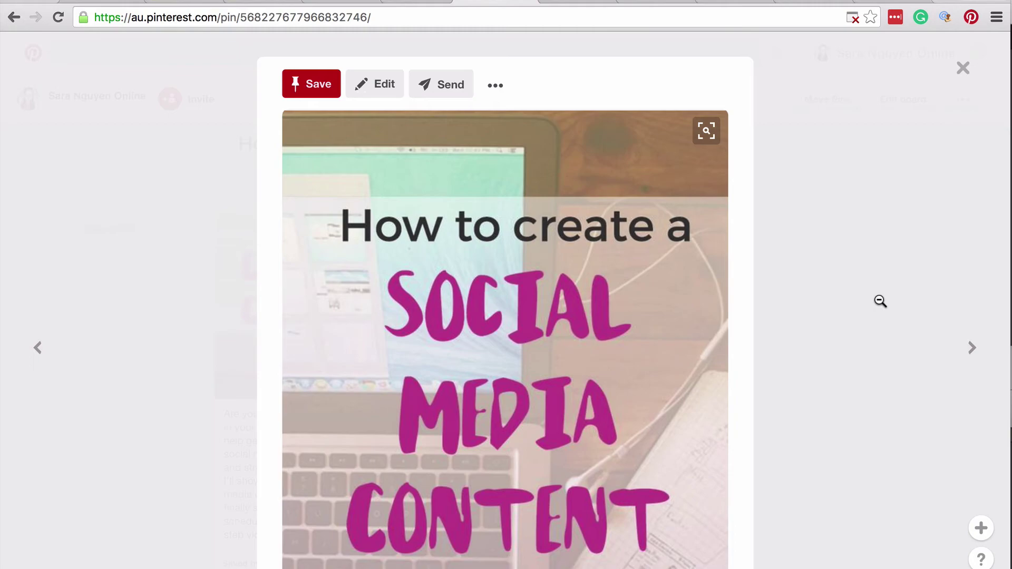
Step: View the uploaded content calendar pin in full and open its image to check where it links
{"action": "scroll", "coordinate": [476, 368], "scroll_direction": "down", "scroll_amount": 5}
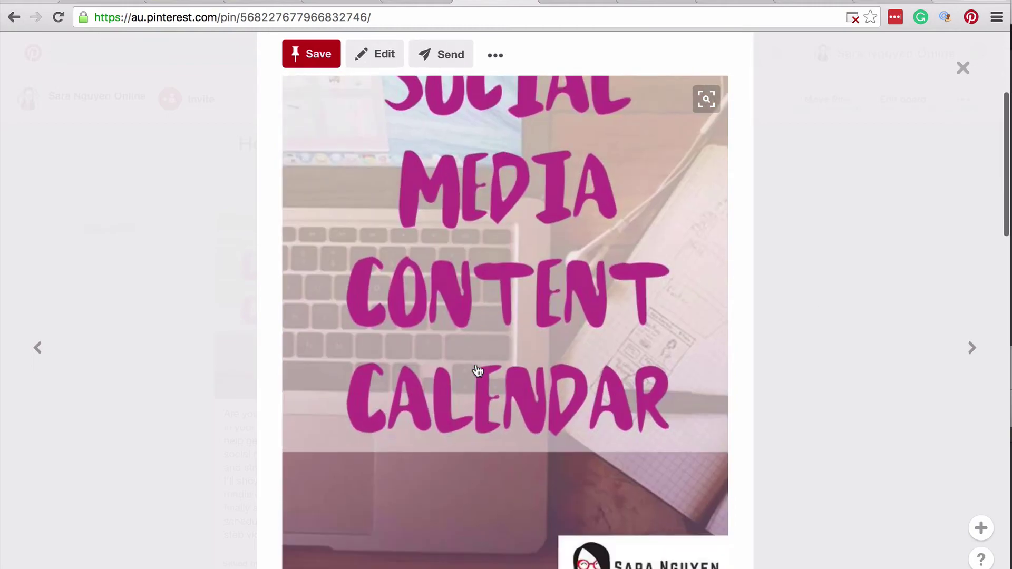
{"action": "scroll", "coordinate": [478, 371], "scroll_direction": "up", "scroll_amount": 5}
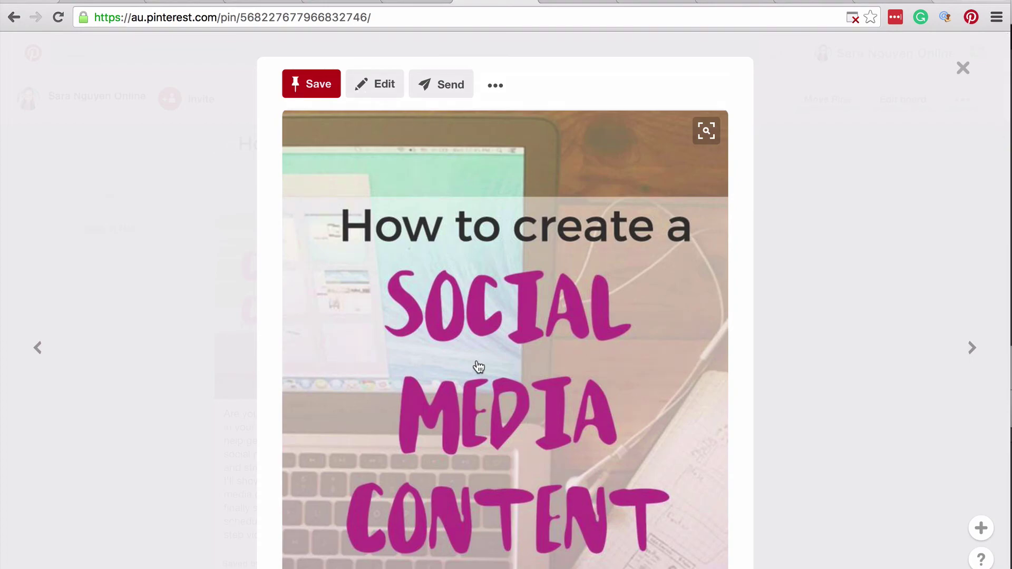
{"action": "left_click", "coordinate": [479, 367]}
{"action": "left_click", "coordinate": [569, 4]}
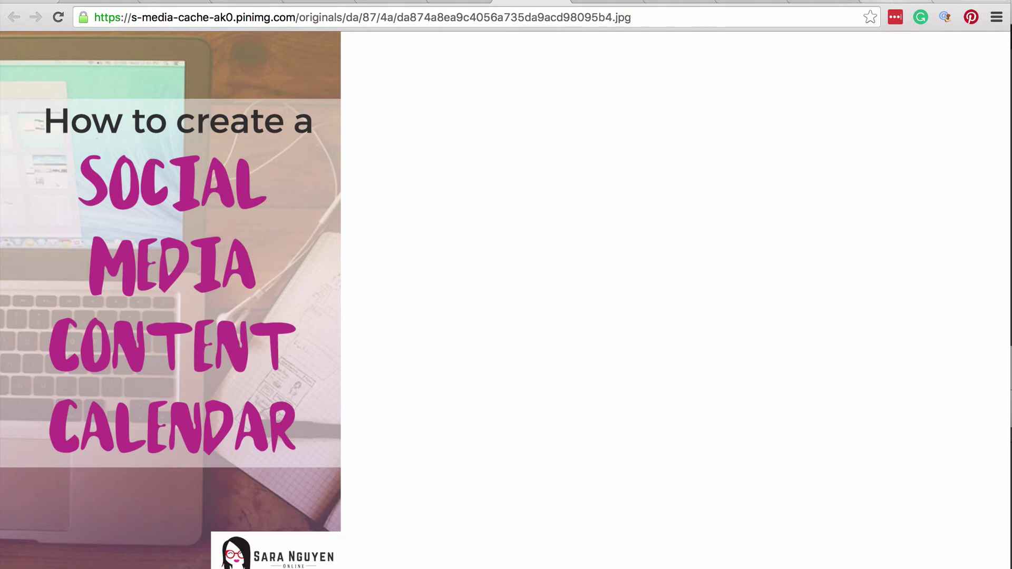
Step: Copy the web address of the "How to create a social media content calendar" blog post and look over the post
{"action": "left_click", "coordinate": [770, 1]}
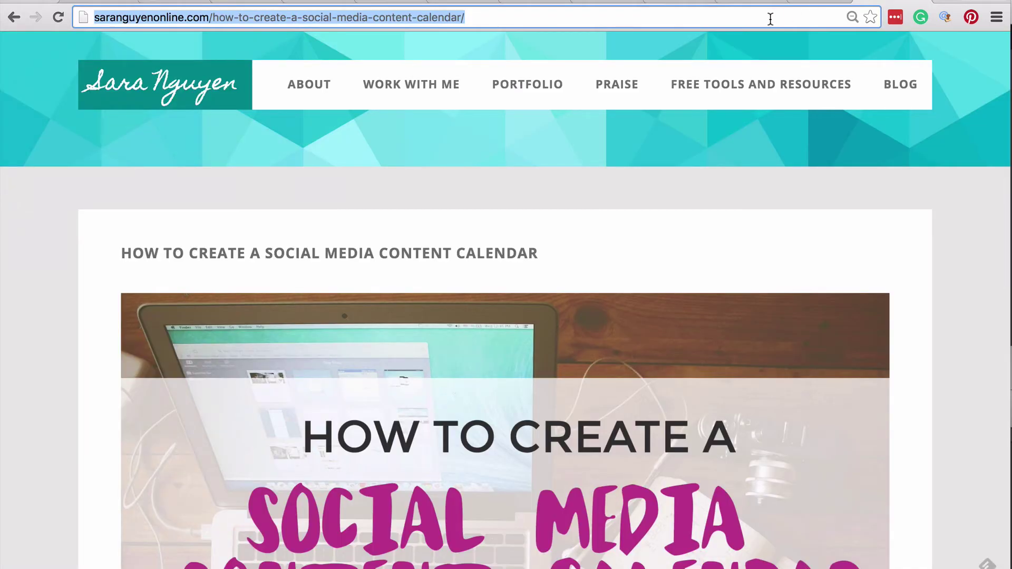
{"action": "scroll", "coordinate": [470, 504], "scroll_direction": "down", "scroll_amount": 7}
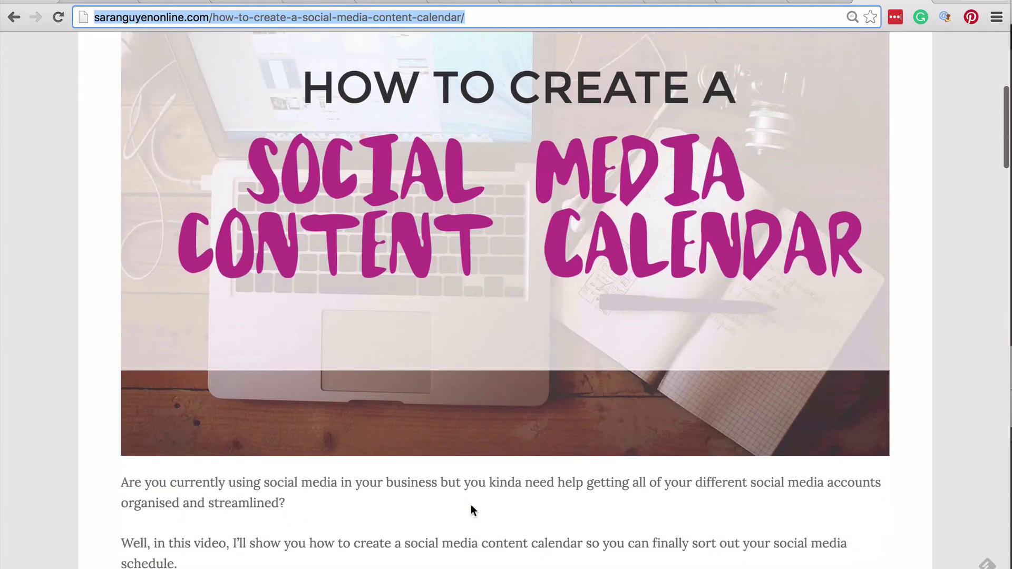
{"action": "scroll", "coordinate": [470, 504], "scroll_direction": "up", "scroll_amount": 3}
{"action": "scroll", "coordinate": [470, 505], "scroll_direction": "up", "scroll_amount": 2}
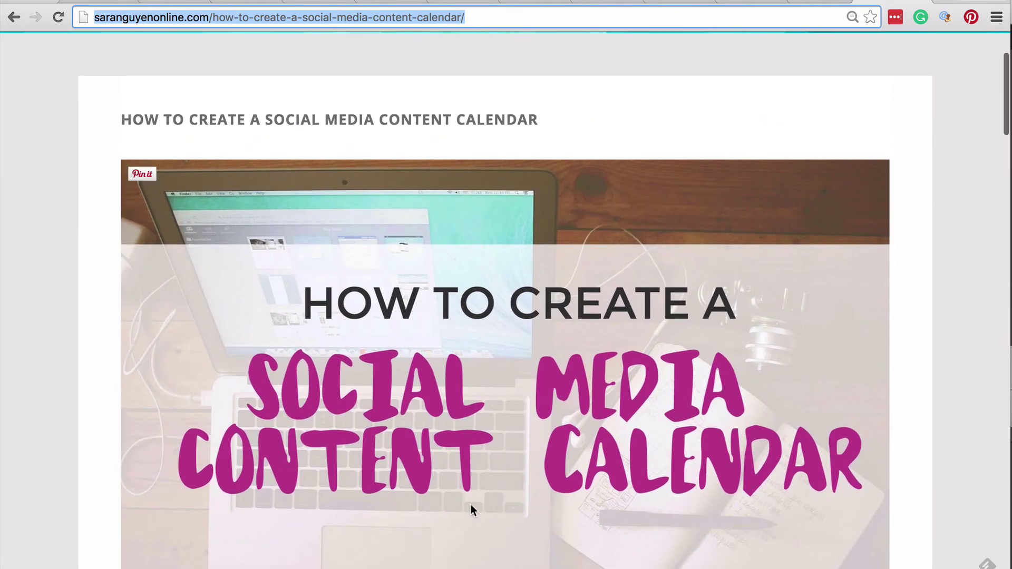
Step: Set the uploaded pin's website to the copied blog post address ending "how-to-create-a-social-media-content-calendar/" and save the pin
{"action": "left_click", "coordinate": [312, 3]}
{"action": "left_click", "coordinate": [433, 3]}
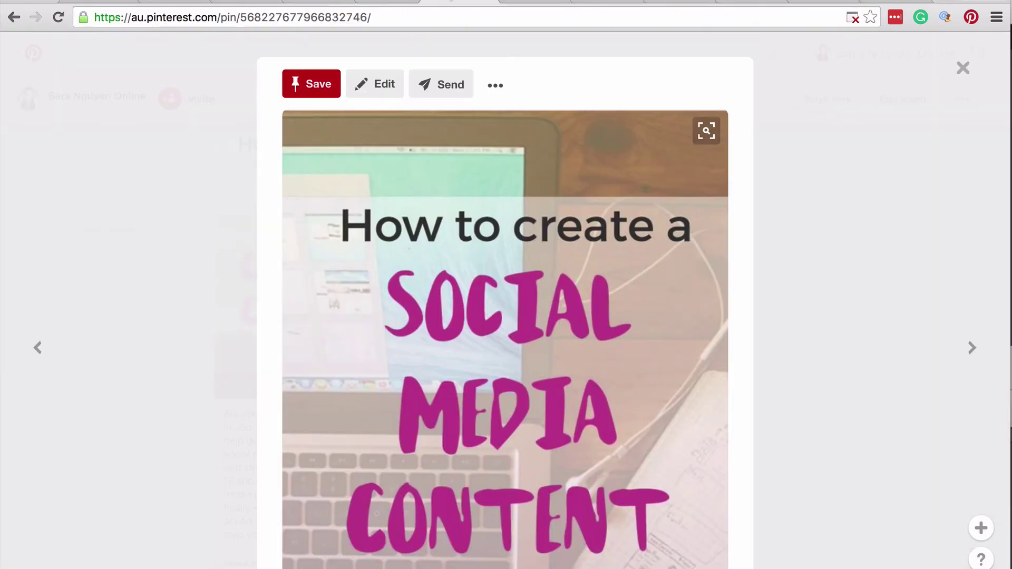
{"action": "left_click", "coordinate": [380, 87]}
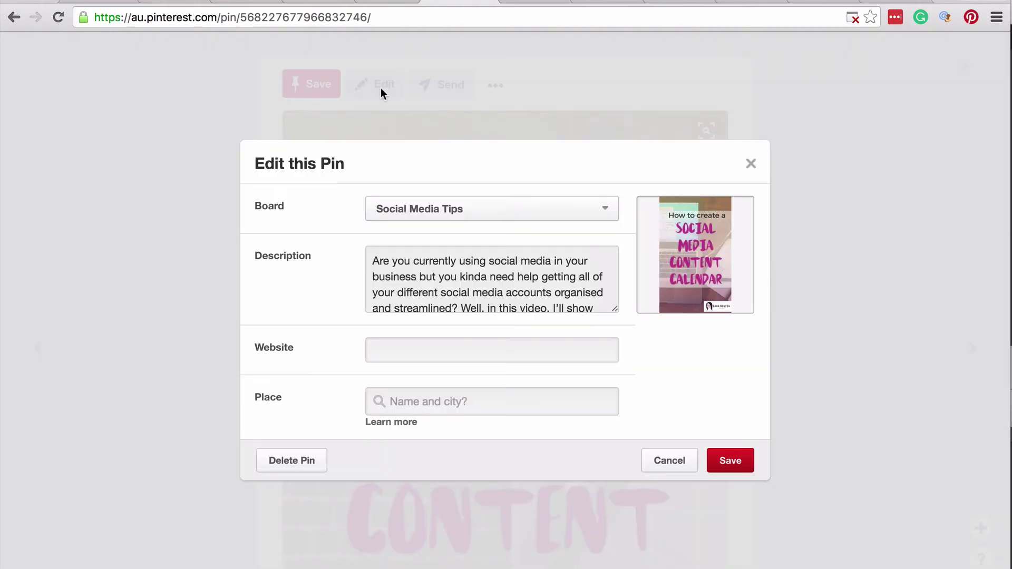
{"action": "left_click", "coordinate": [397, 359]}
{"action": "key", "text": "ctrl+v"}
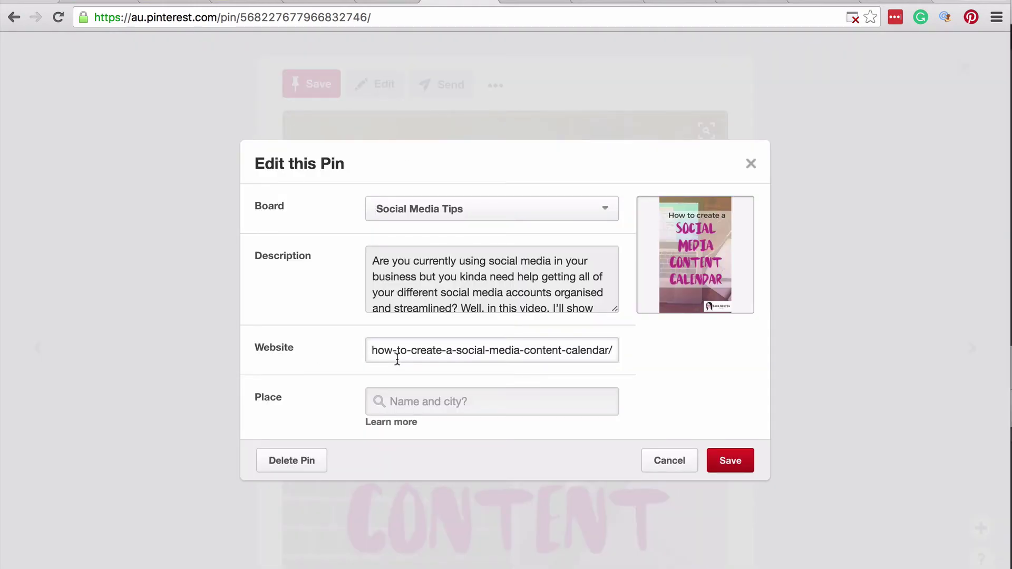
{"action": "left_click", "coordinate": [731, 464]}
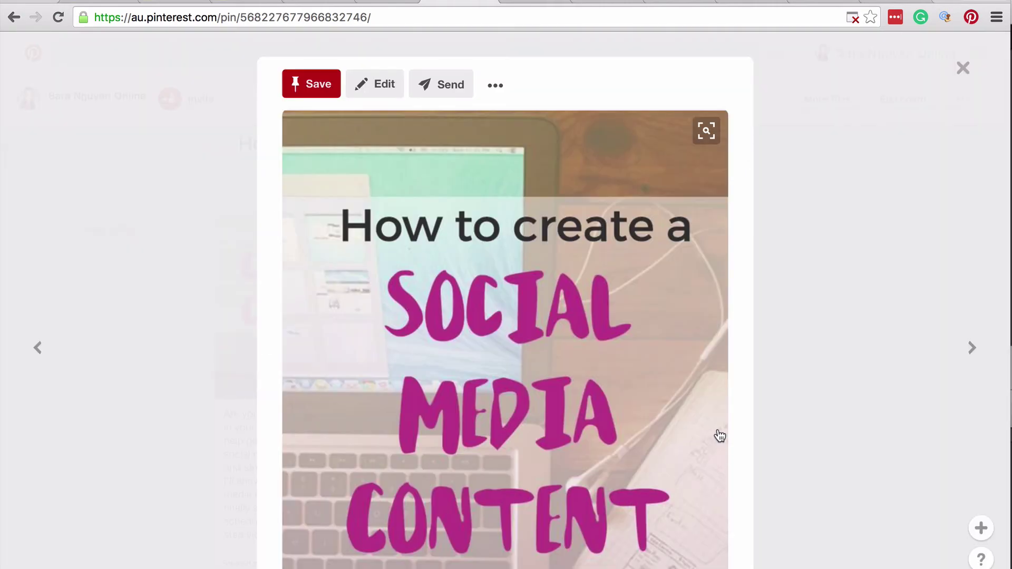
Step: Reload the pin, follow its image link to test that it leads to the blog post, and close the opened page
{"action": "left_click", "coordinate": [58, 17]}
{"action": "scroll", "coordinate": [407, 327], "scroll_direction": "down", "scroll_amount": 3}
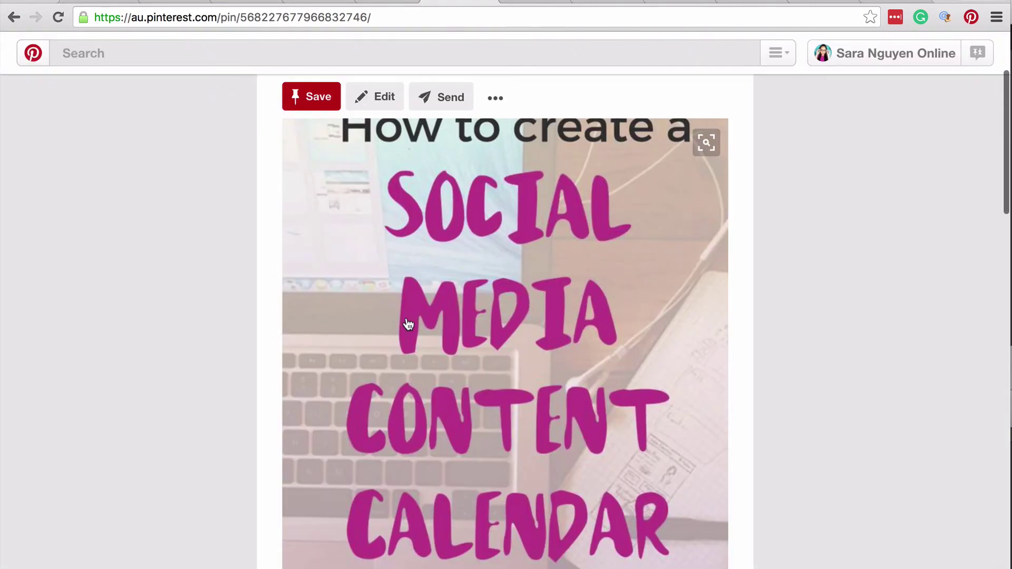
{"action": "left_click", "coordinate": [409, 324]}
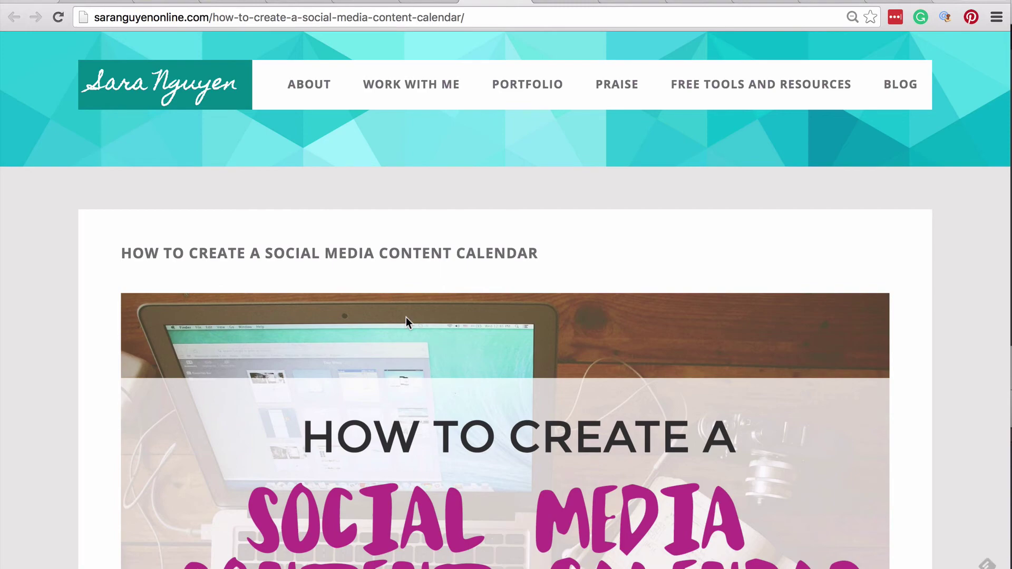
{"action": "scroll", "coordinate": [406, 318], "scroll_direction": "down", "scroll_amount": 4}
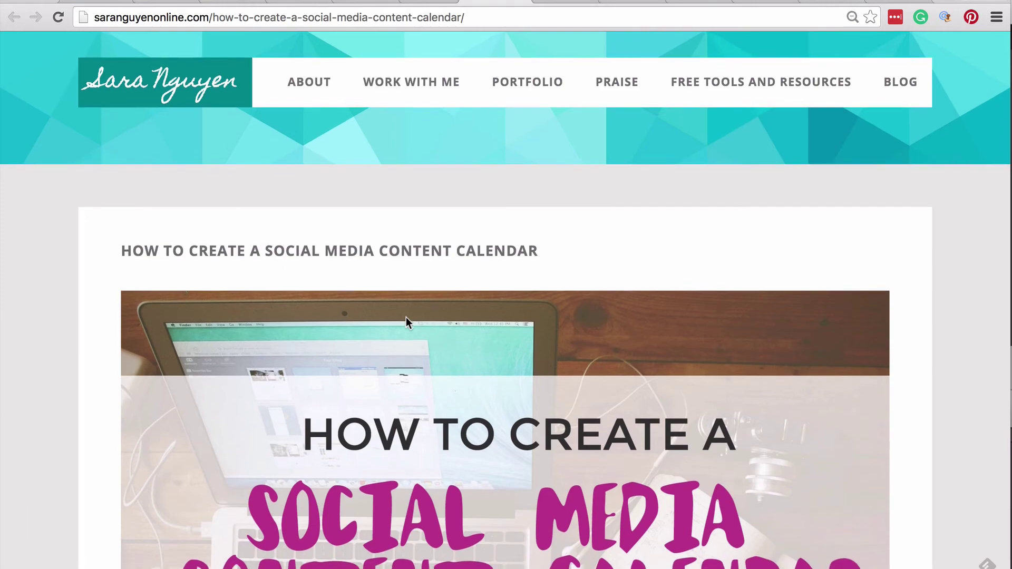
{"action": "key", "text": "super+w"}
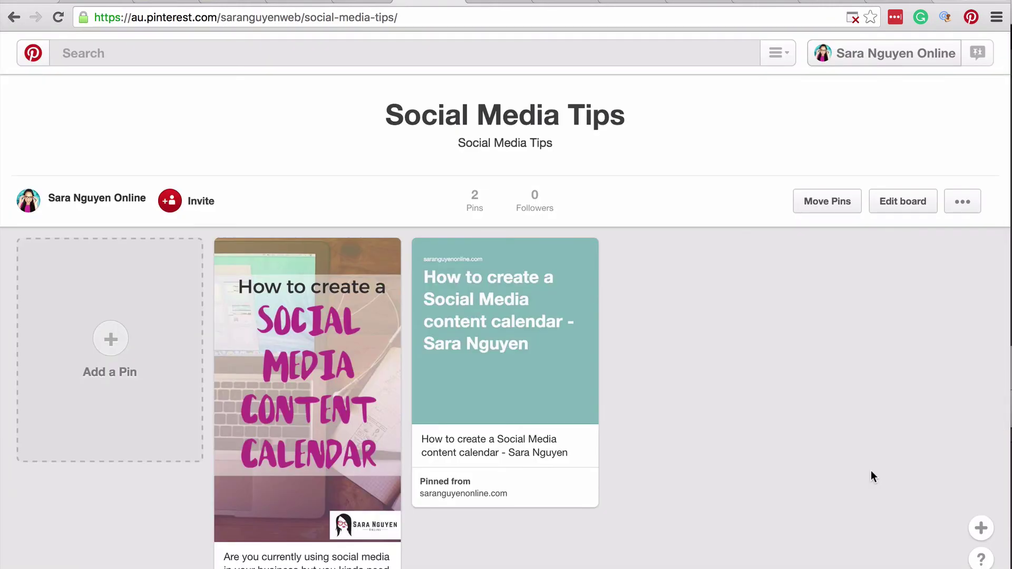
Step: Check the uploaded pin's description and source on the Social Media Tips board
{"action": "scroll", "coordinate": [871, 477], "scroll_direction": "down", "scroll_amount": 3}
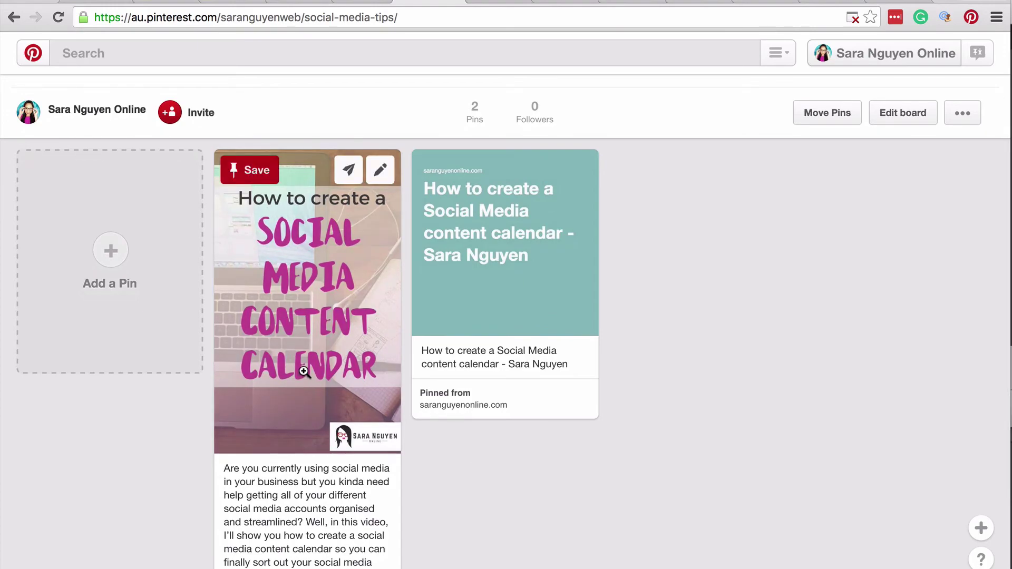
{"action": "scroll", "coordinate": [311, 514], "scroll_direction": "down", "scroll_amount": 4}
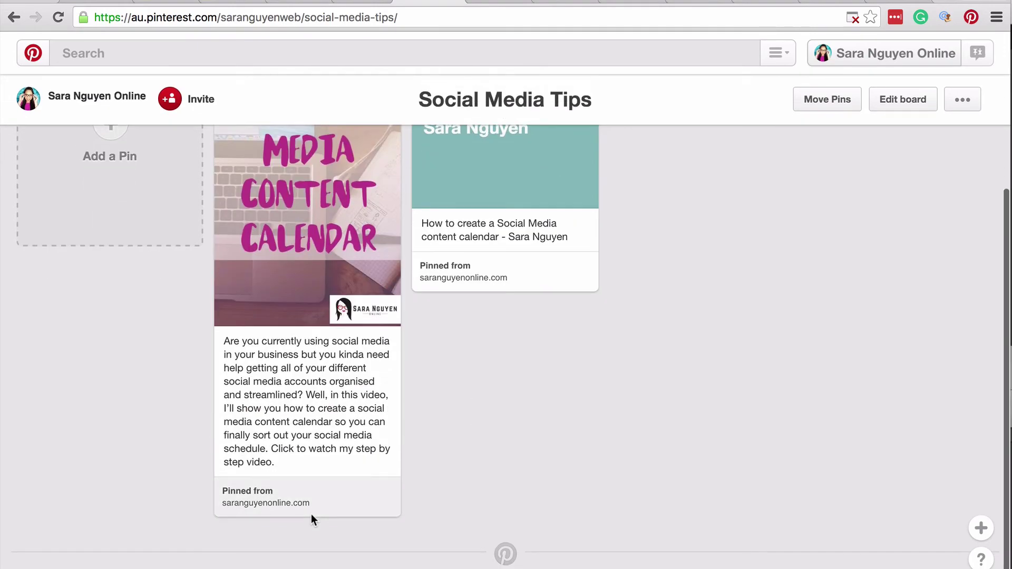
{"action": "scroll", "coordinate": [311, 514], "scroll_direction": "up", "scroll_amount": 5}
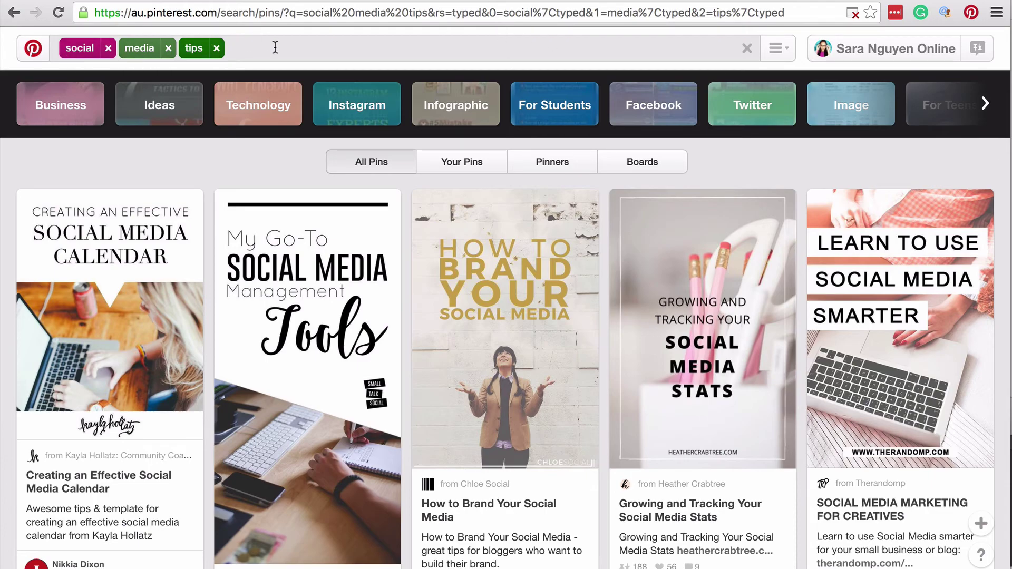
Step: Browse the "social media tips" search results and save "How to Find The Best Times to Post on Social Media" to the Social Media Tips board
{"action": "mouse_move", "coordinate": [364, 341]}
{"action": "scroll", "coordinate": [364, 341], "scroll_direction": "down", "scroll_amount": 10}
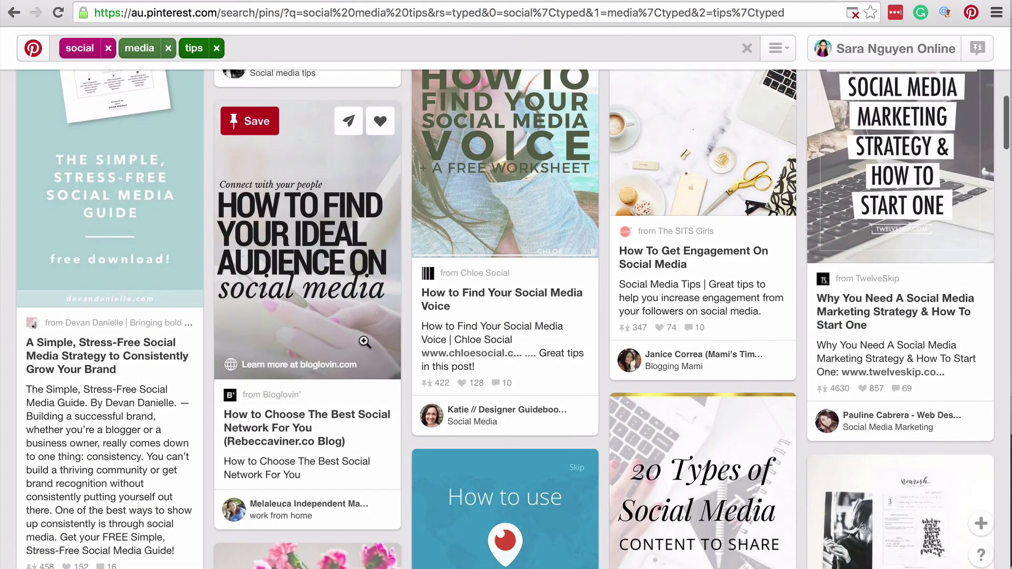
{"action": "scroll", "coordinate": [364, 342], "scroll_direction": "down", "scroll_amount": 3}
{"action": "scroll", "coordinate": [365, 347], "scroll_direction": "down", "scroll_amount": 3}
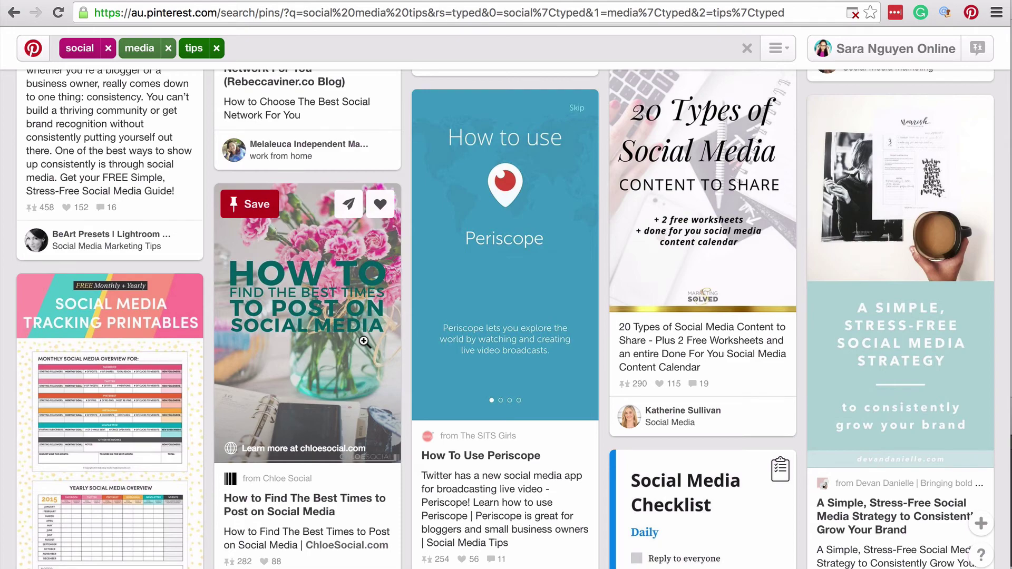
{"action": "scroll", "coordinate": [475, 329], "scroll_direction": "down", "scroll_amount": 1}
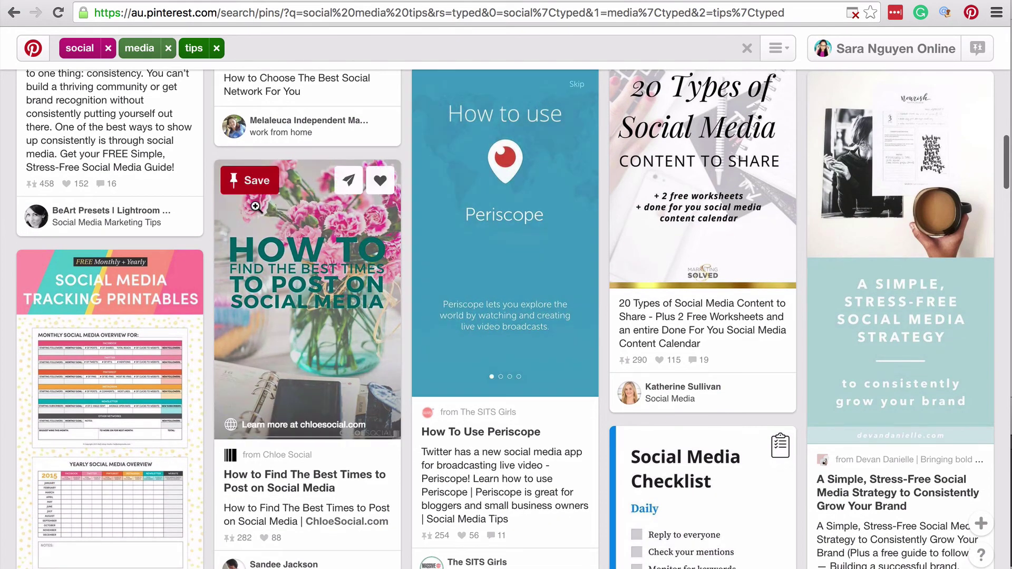
{"action": "left_click", "coordinate": [256, 184]}
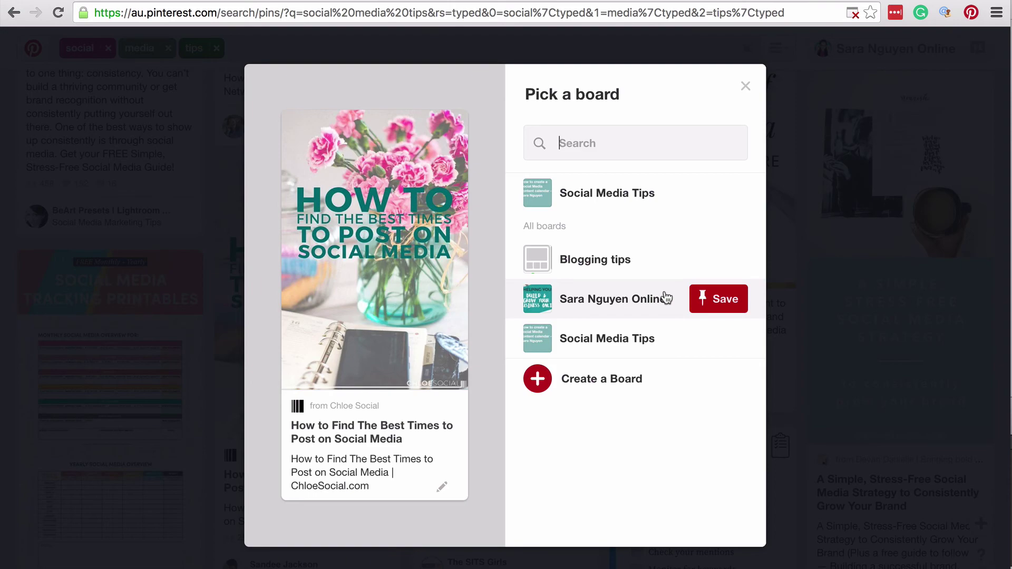
{"action": "left_click", "coordinate": [717, 342]}
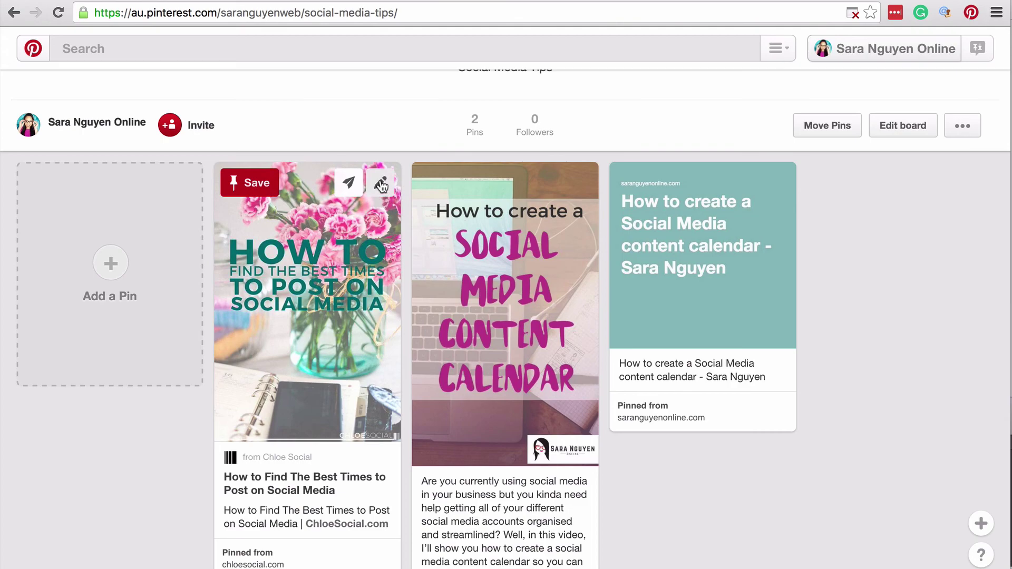
Step: Check which details of the saved Chloe Social pin can be edited and leave them without saving
{"action": "left_click", "coordinate": [380, 184]}
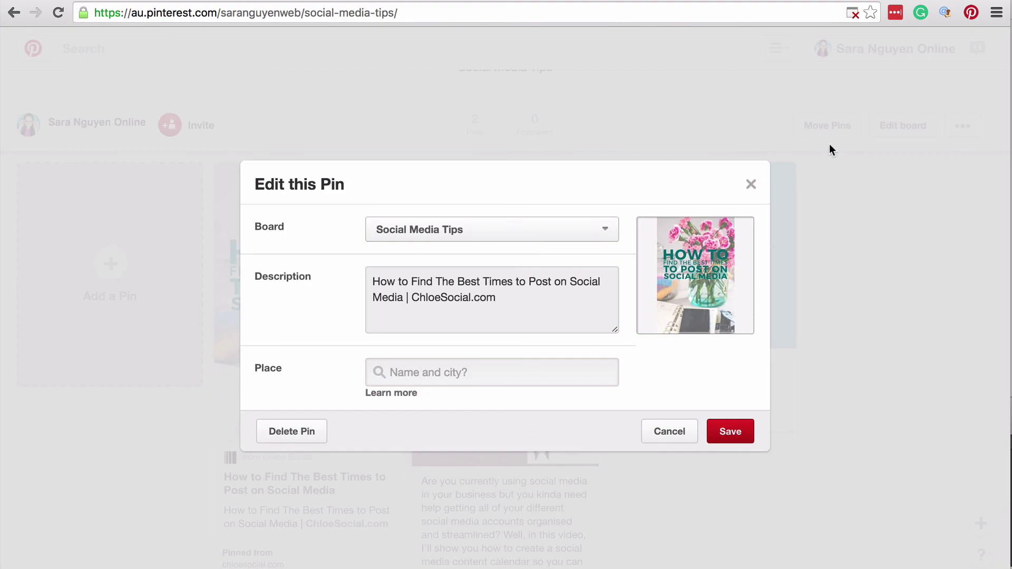
{"action": "left_click", "coordinate": [750, 184]}
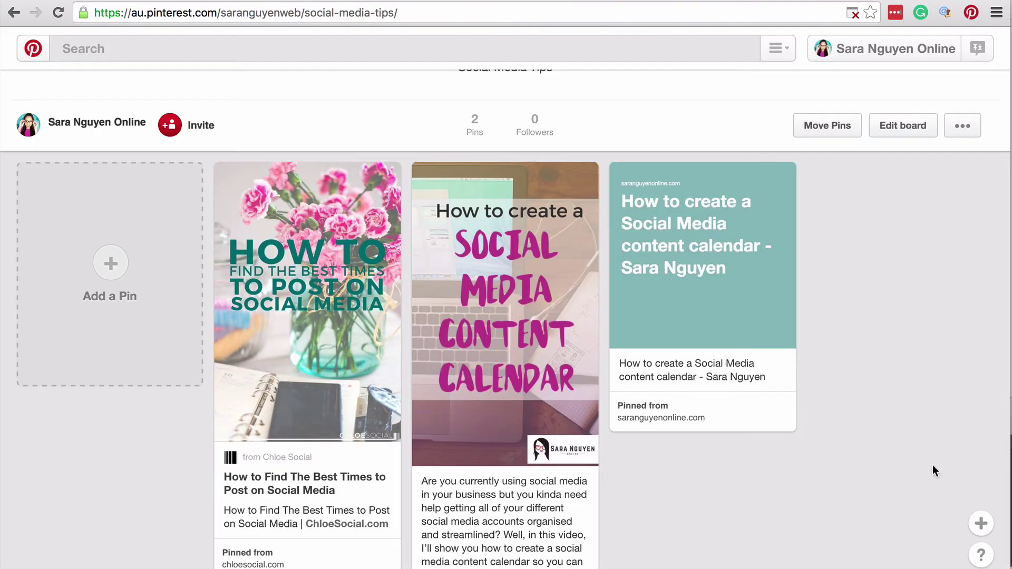